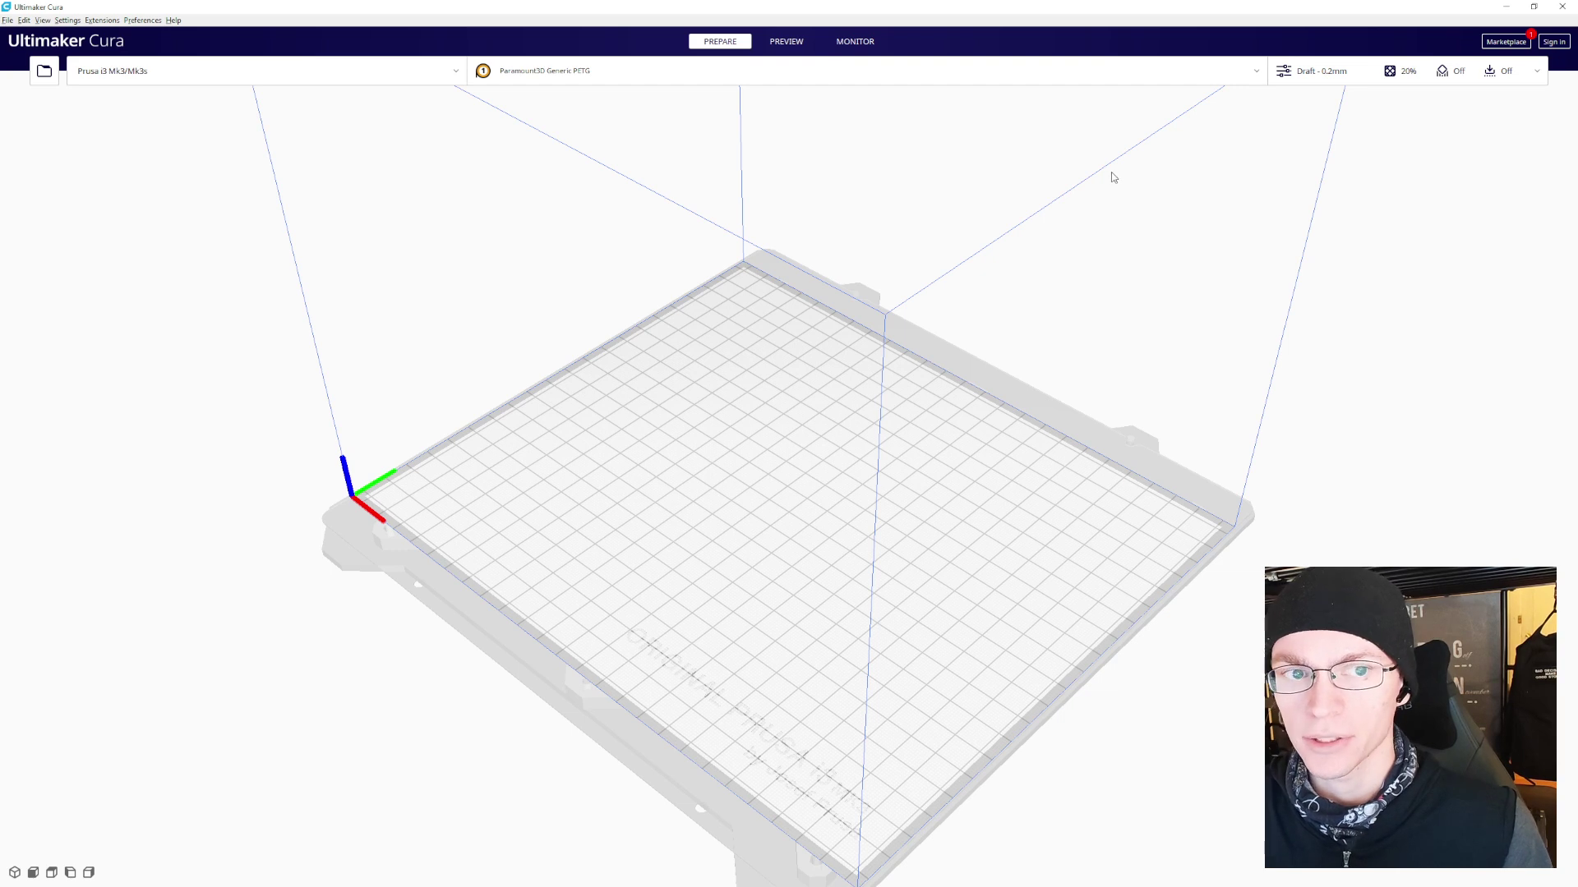
Browse the non-networked printers in the Add printer window, then close it without adding one.
left_click(150, 74)
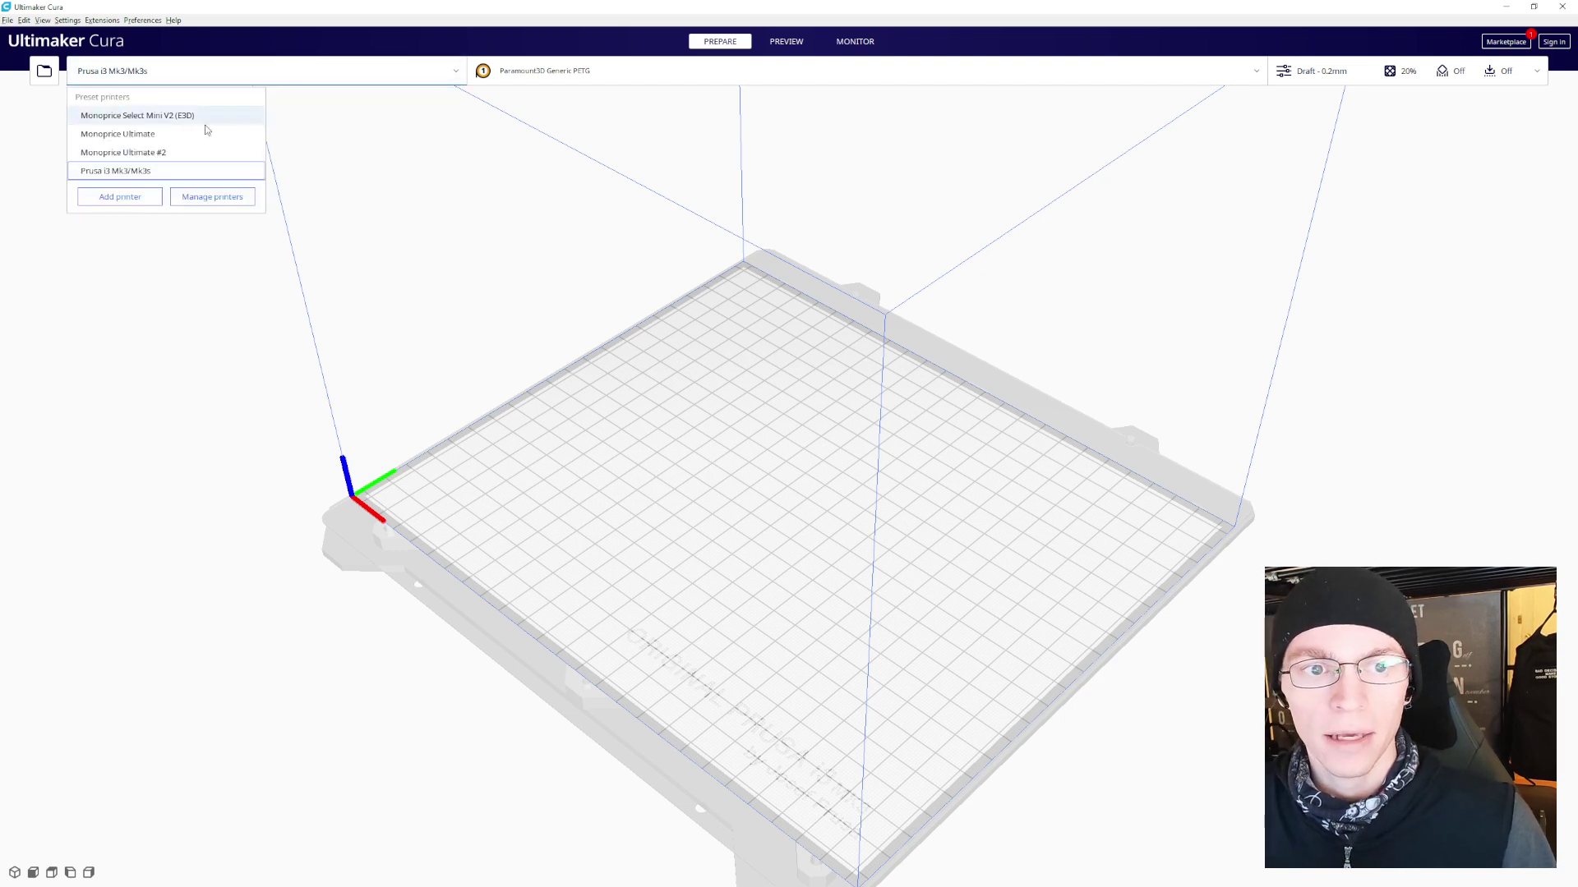
left_click(120, 197)
left_click(633, 425)
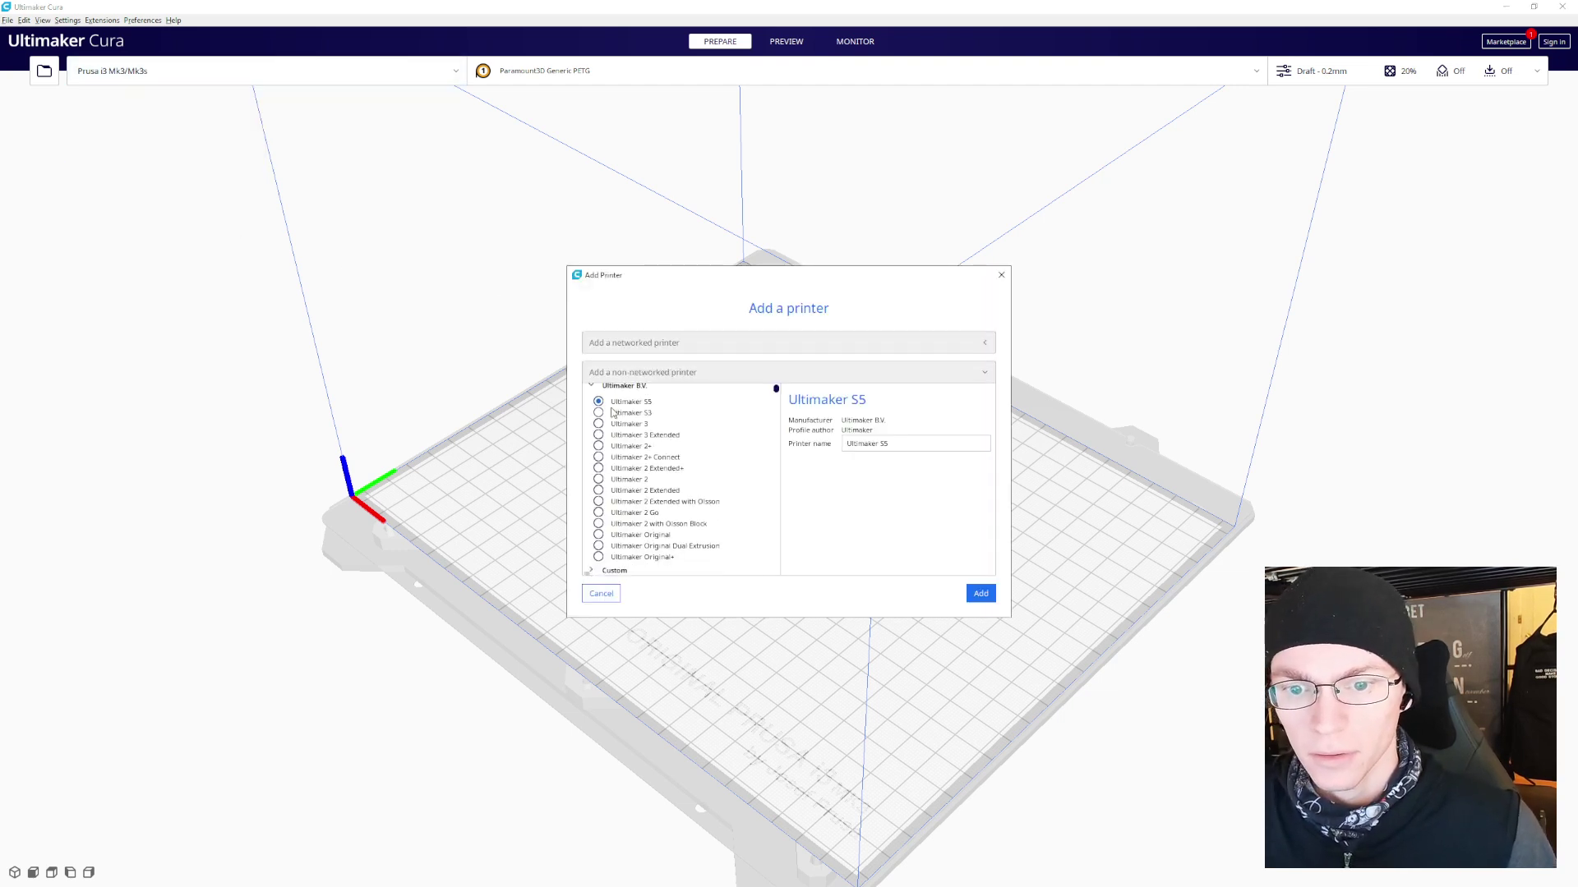
left_click_drag(775, 391, 778, 563)
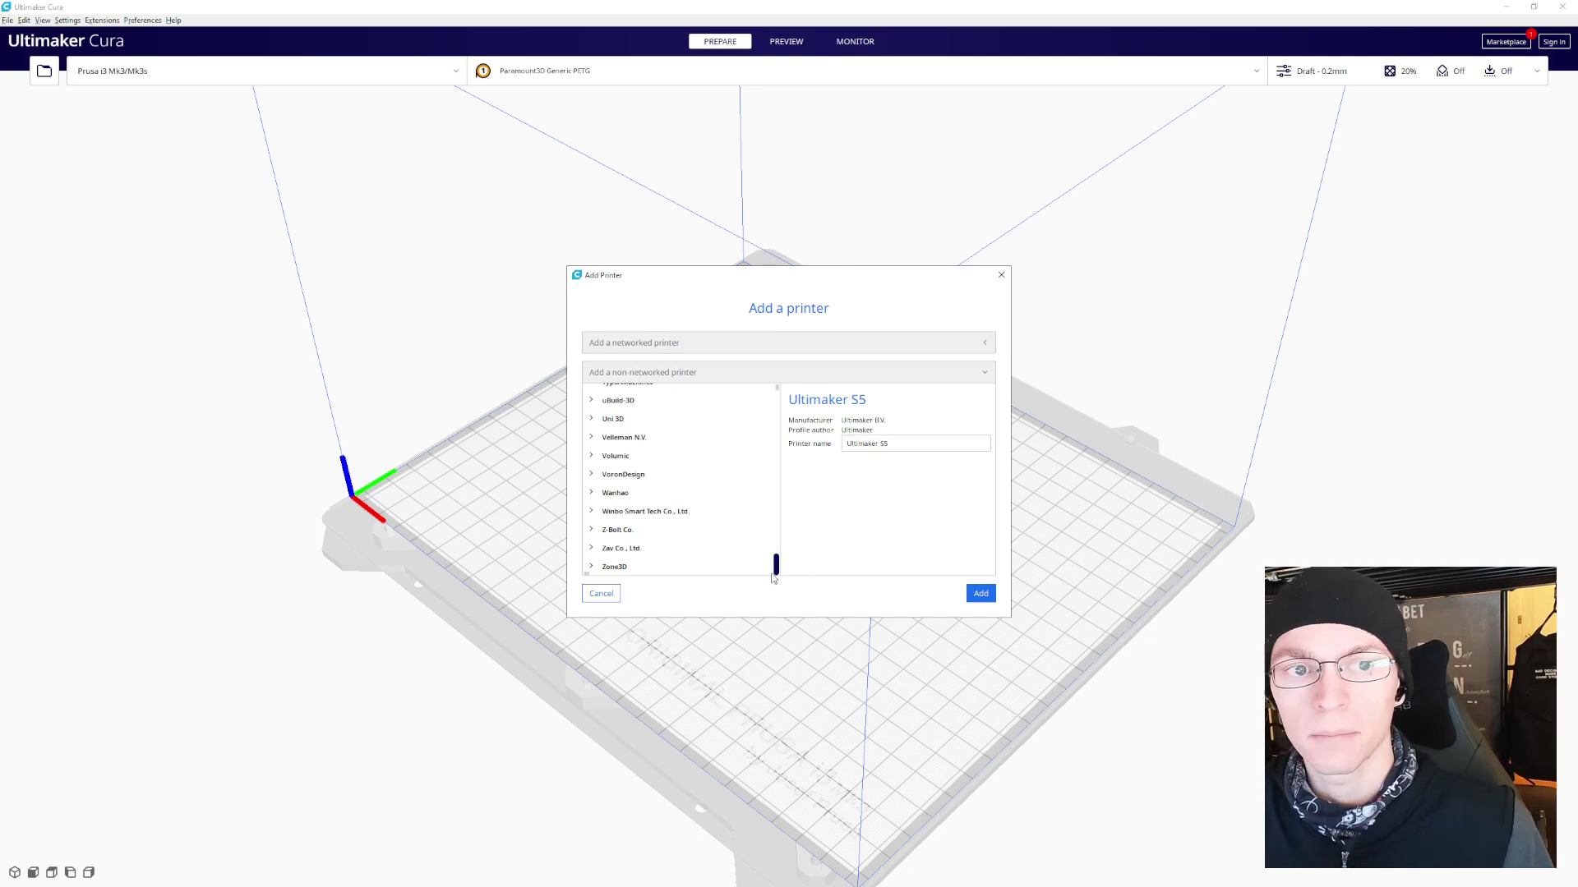
left_click(980, 593)
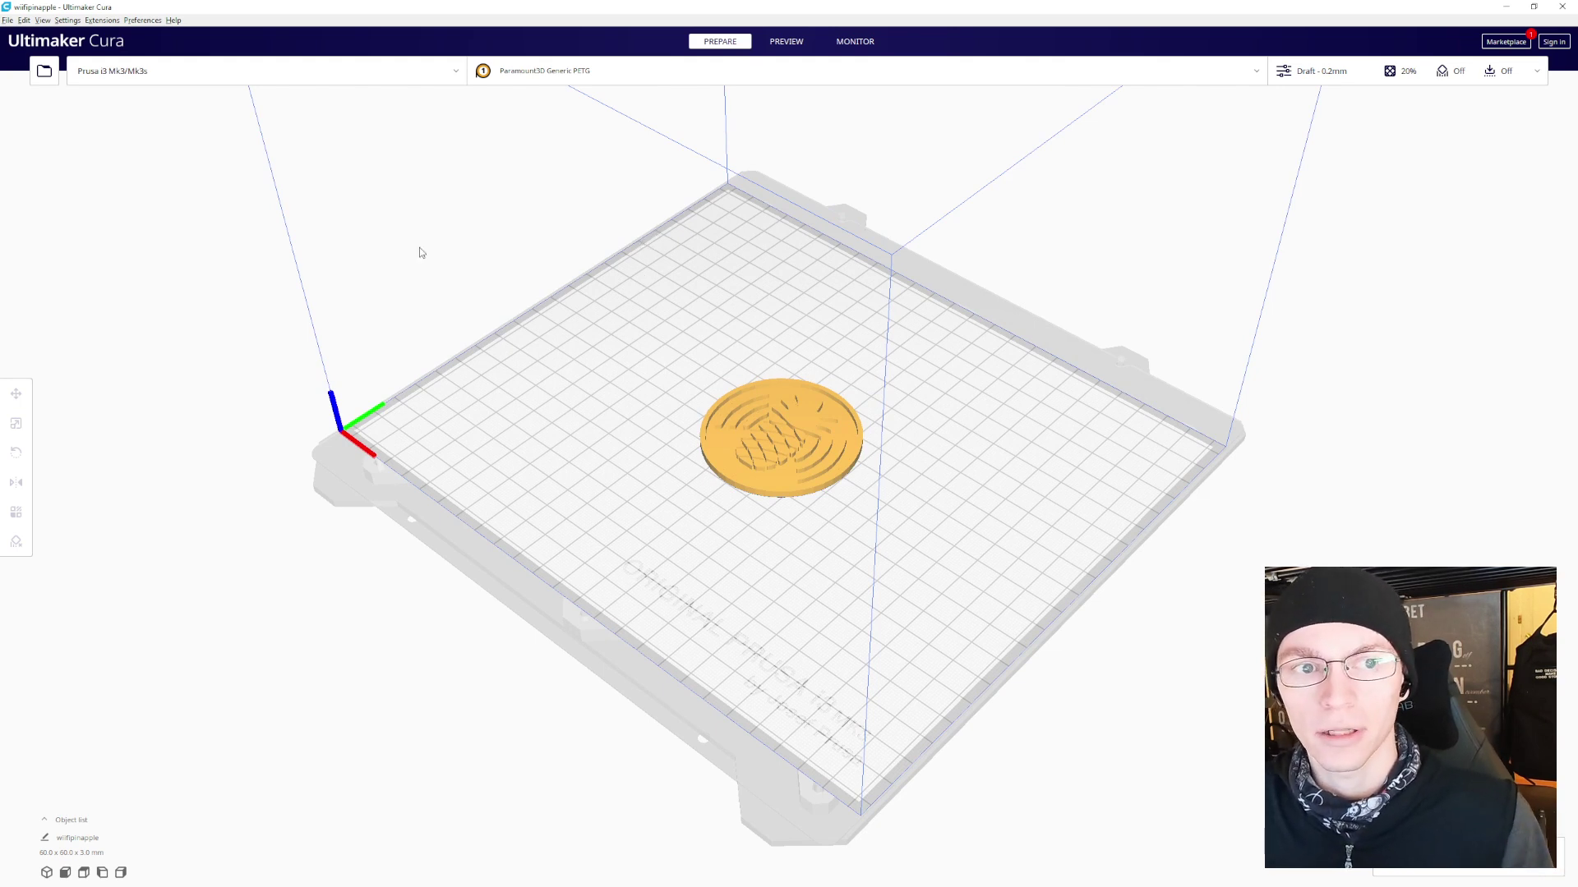
left_click(256, 74)
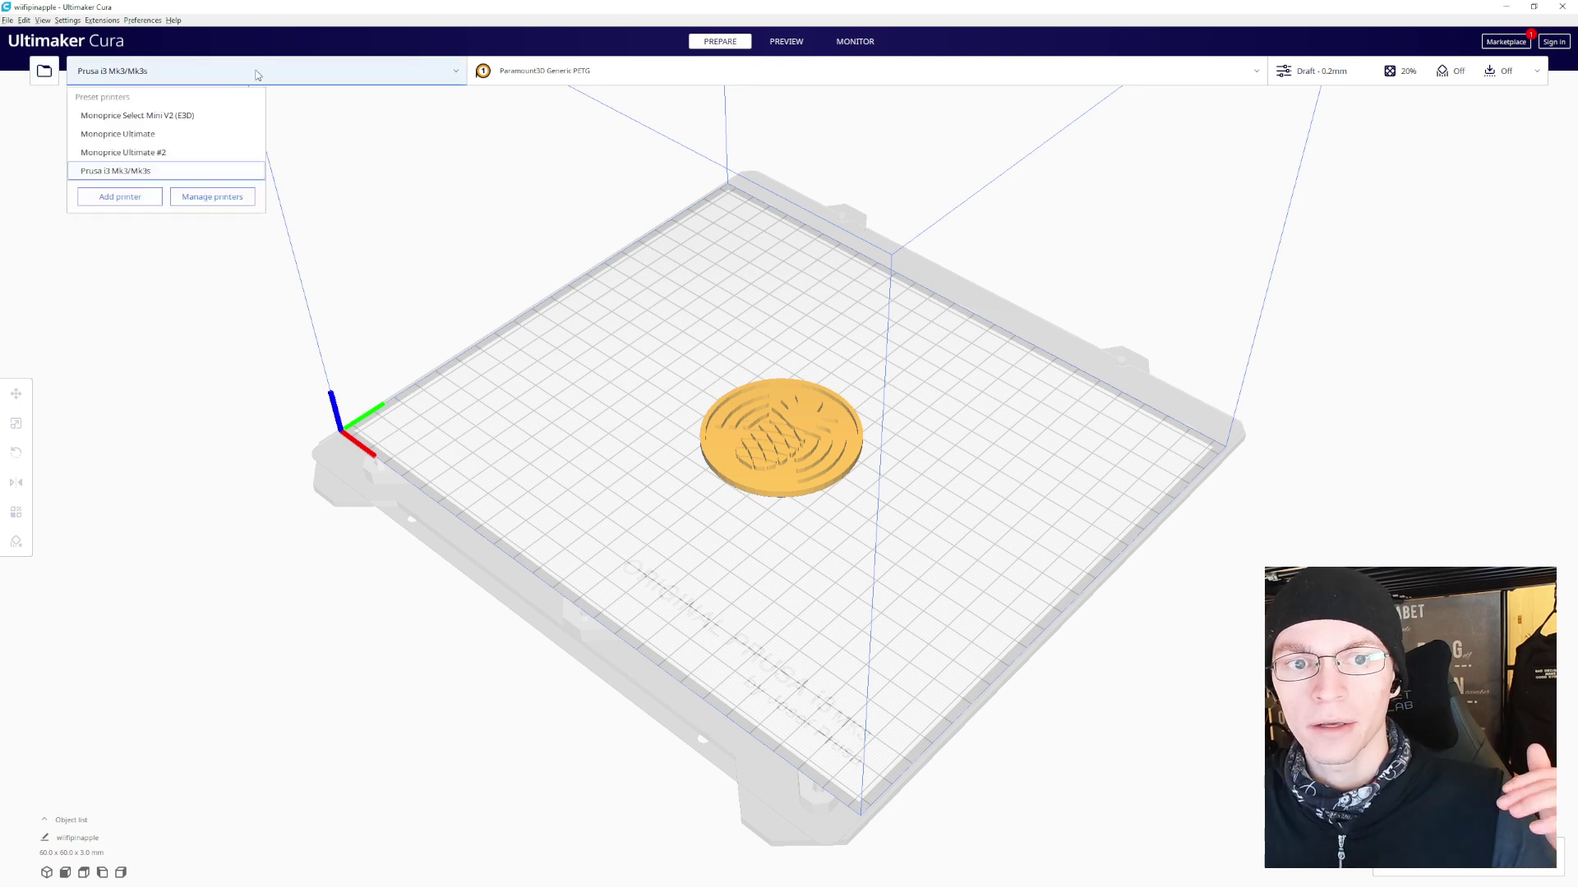
left_click(424, 176)
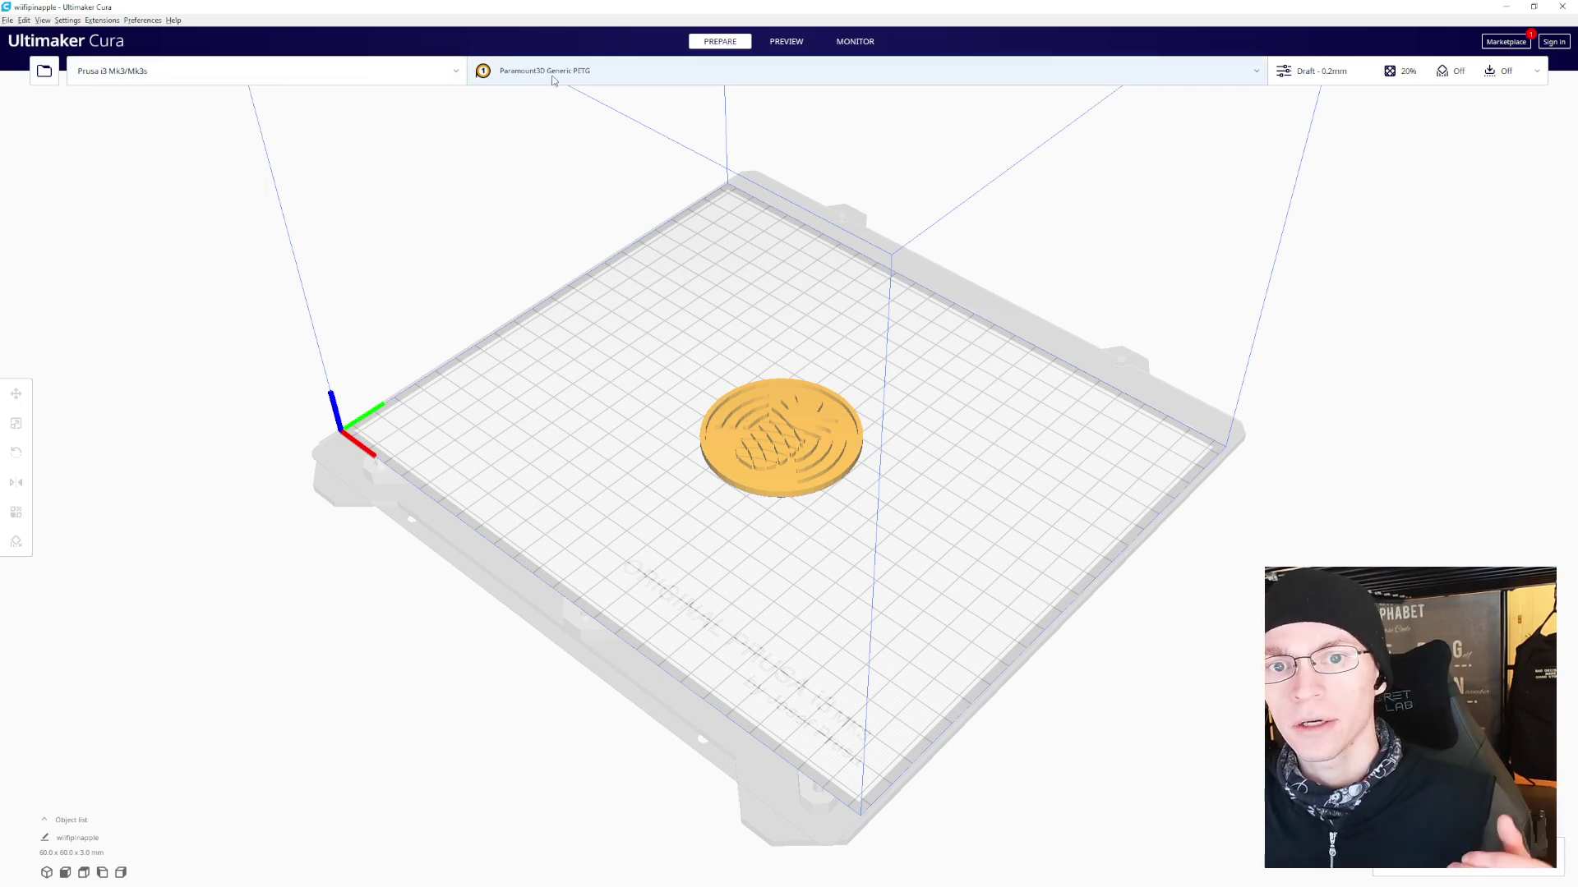
left_click(553, 79)
left_click(1191, 131)
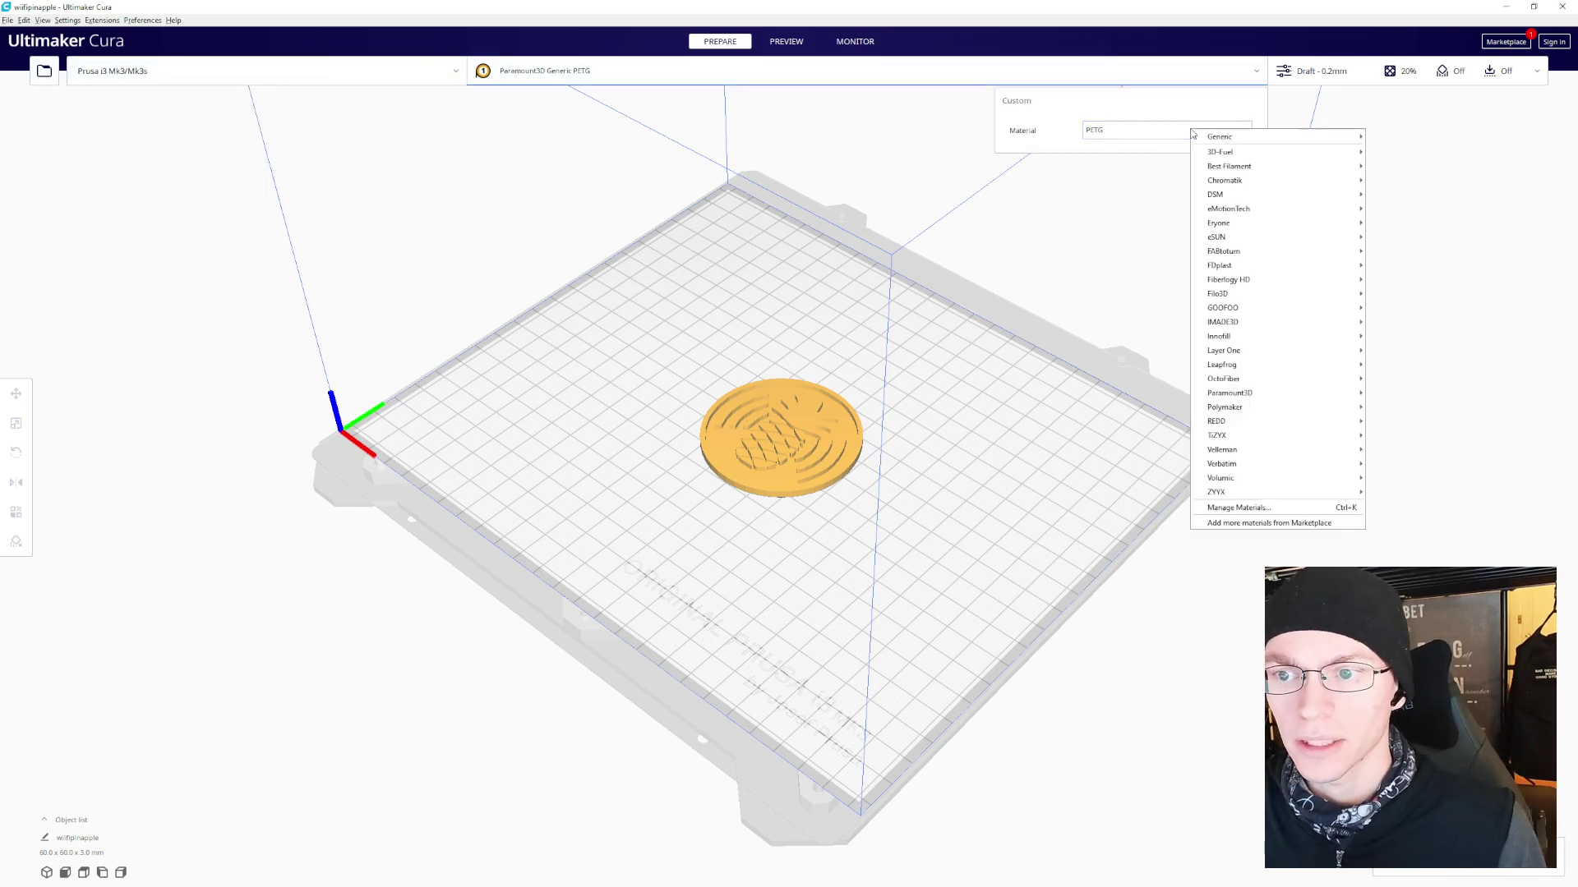
left_click(1518, 256)
left_click(1314, 71)
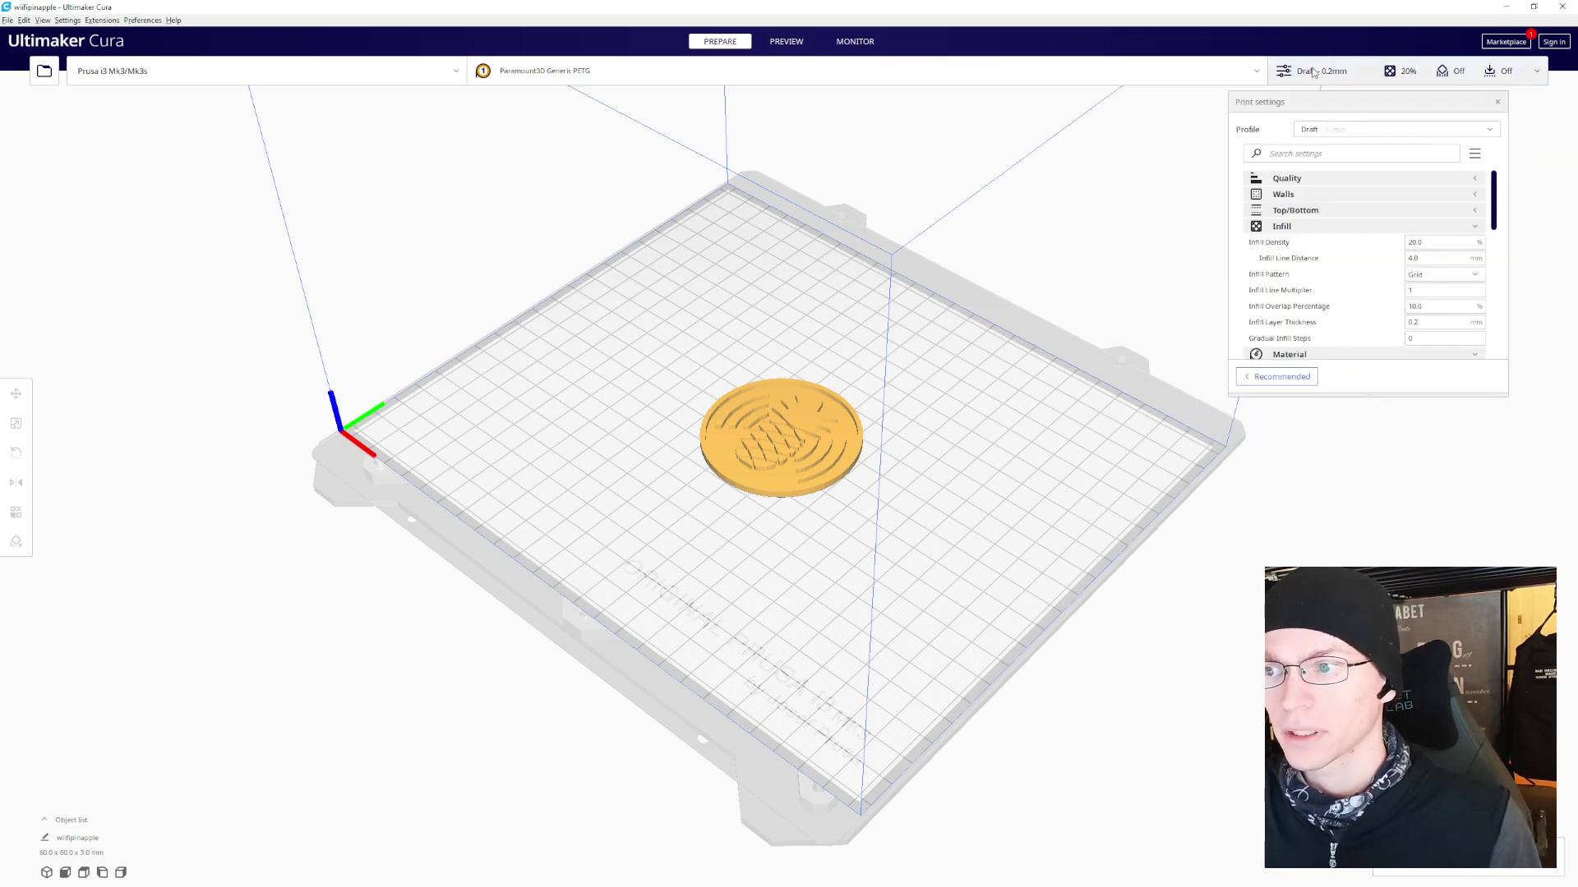
left_click(1282, 377)
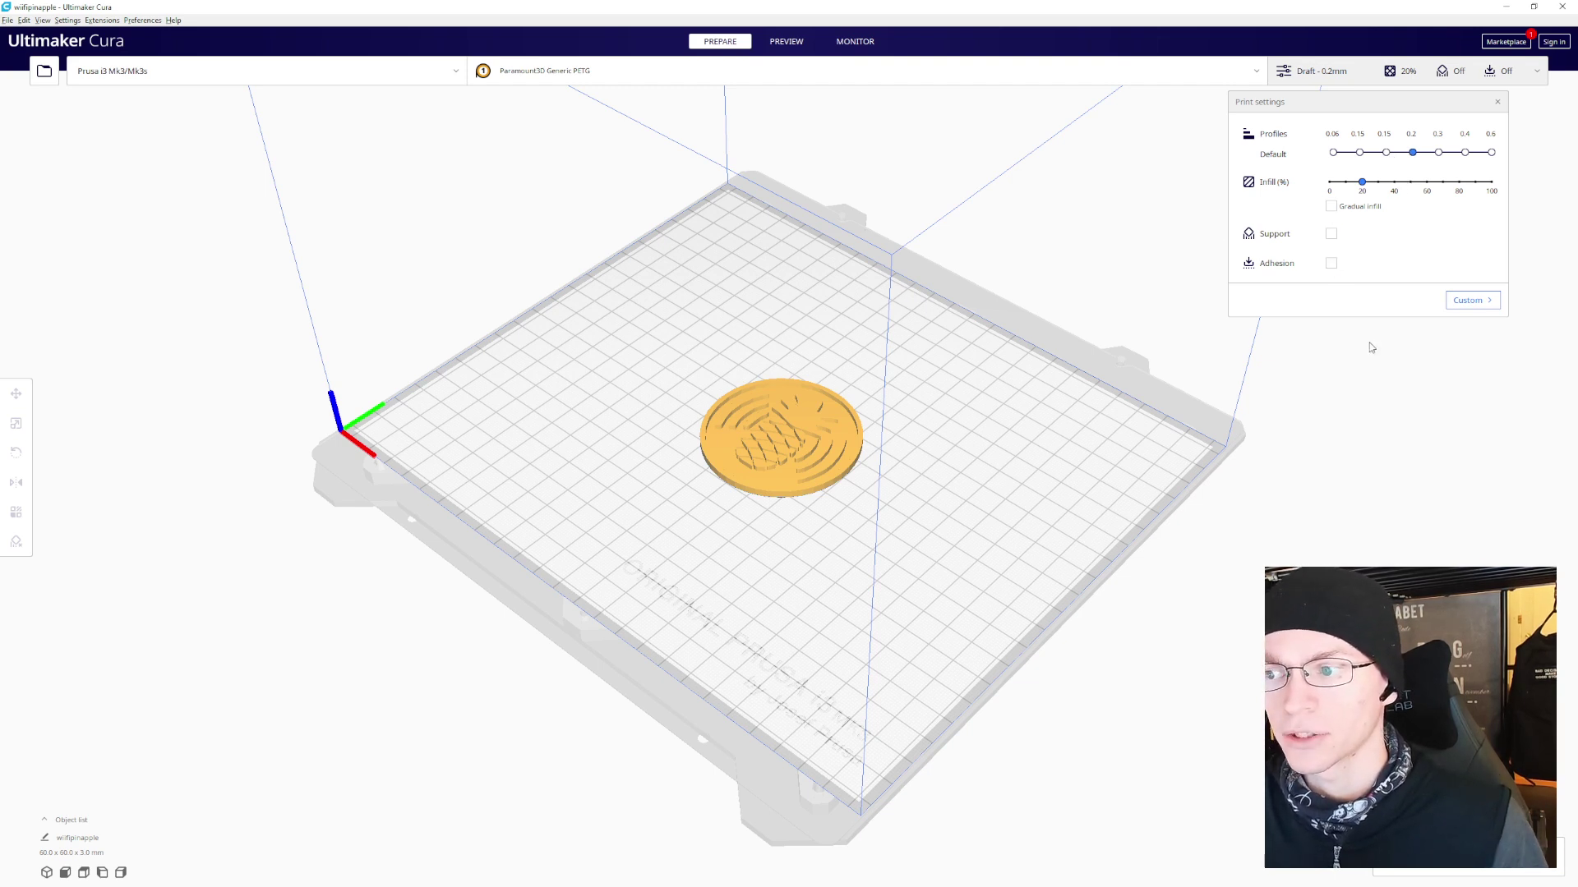
left_click(1471, 300)
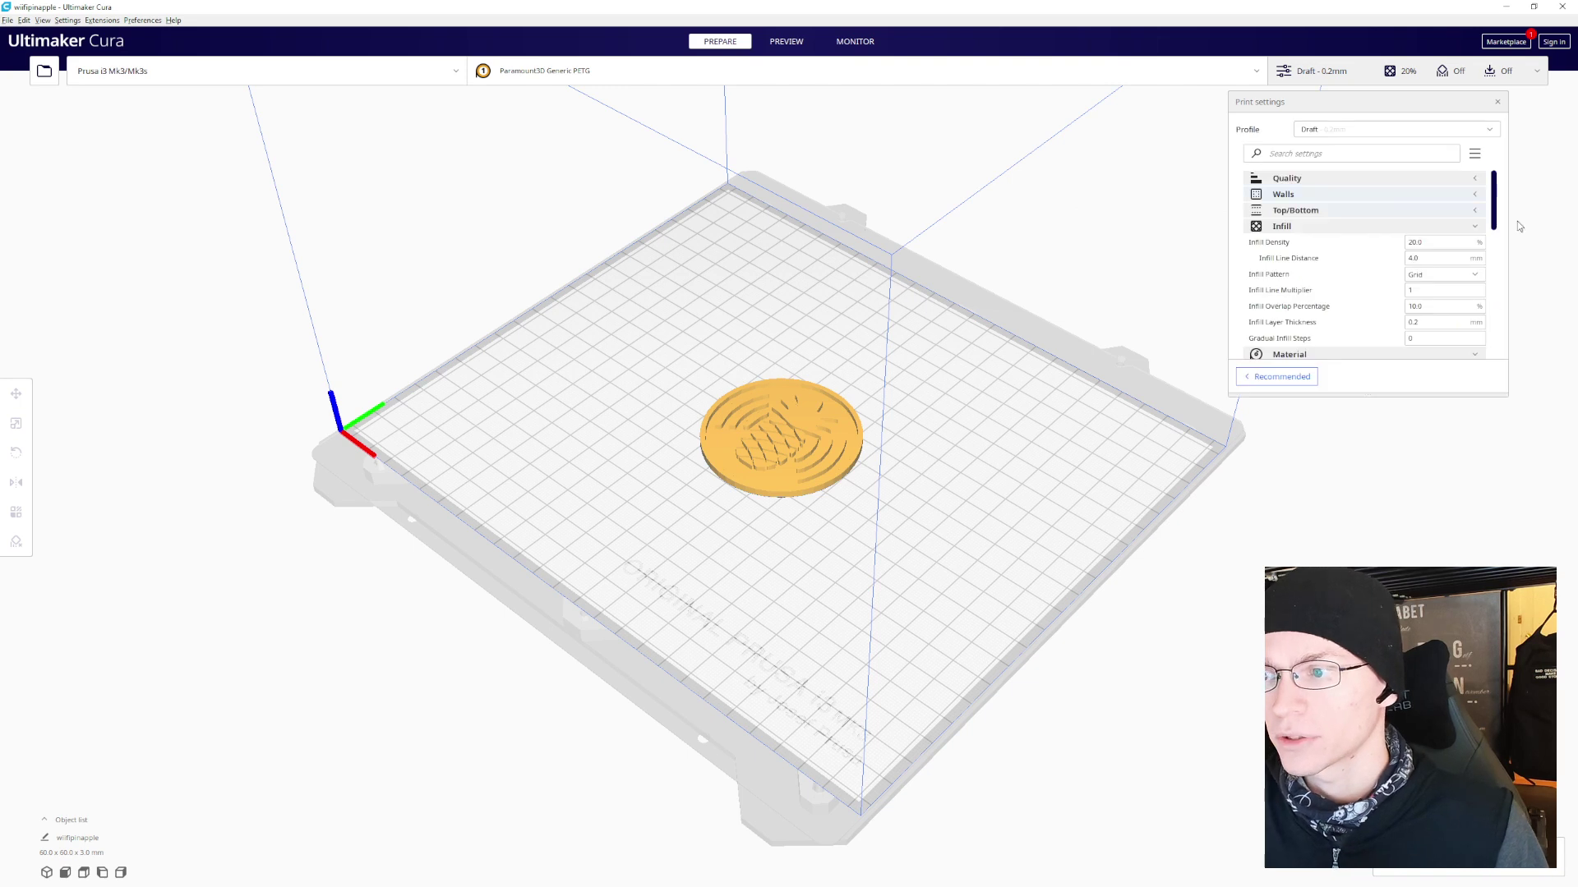
left_click_drag(1497, 199, 1520, 304)
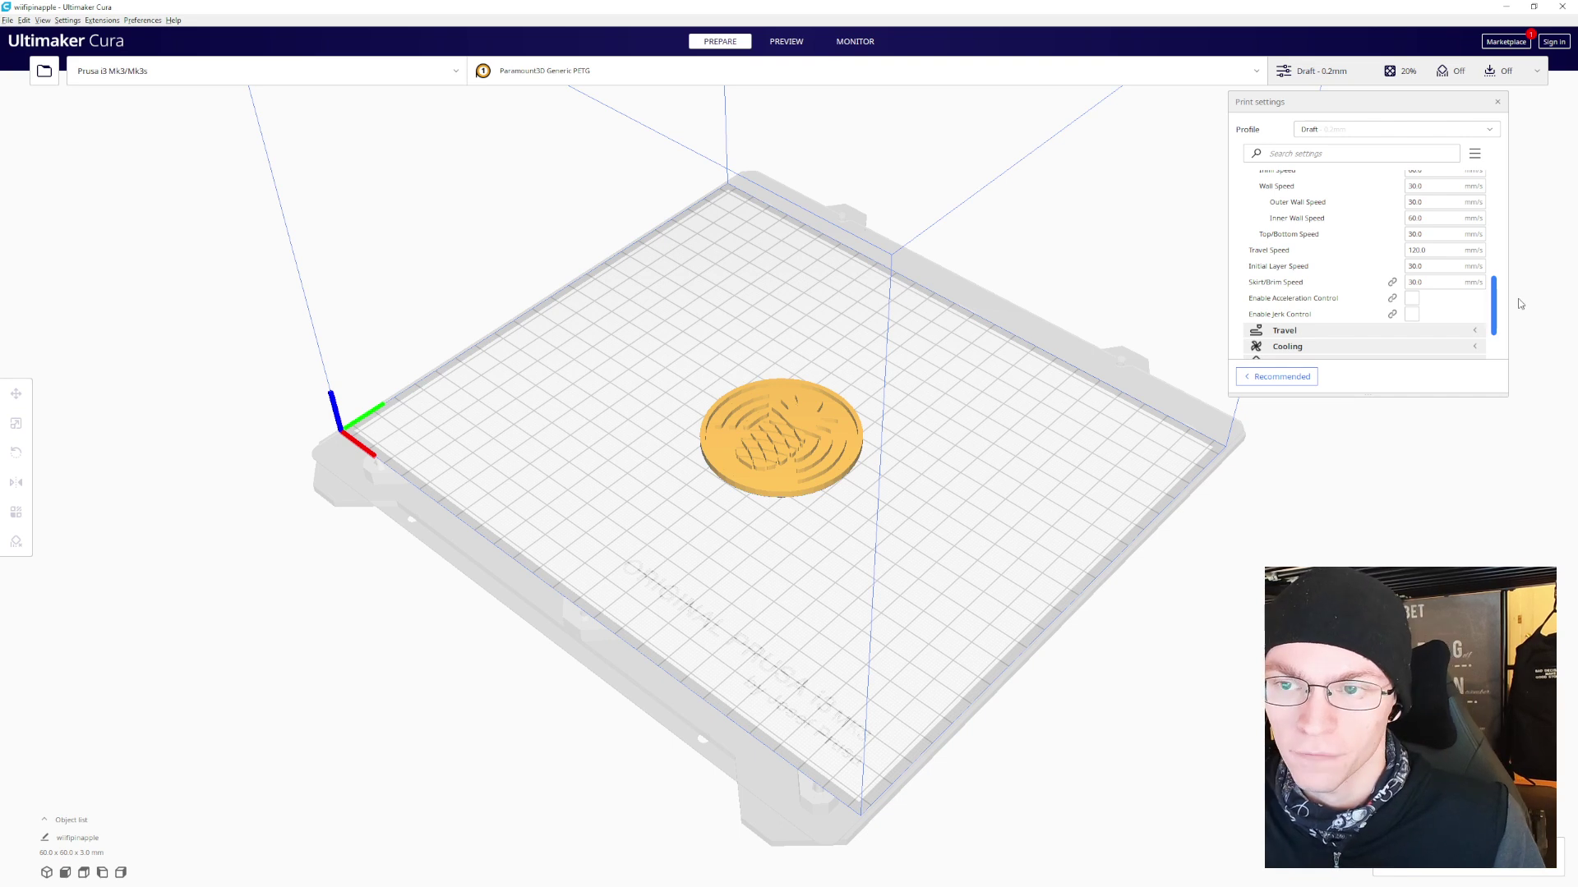
left_click(1392, 74)
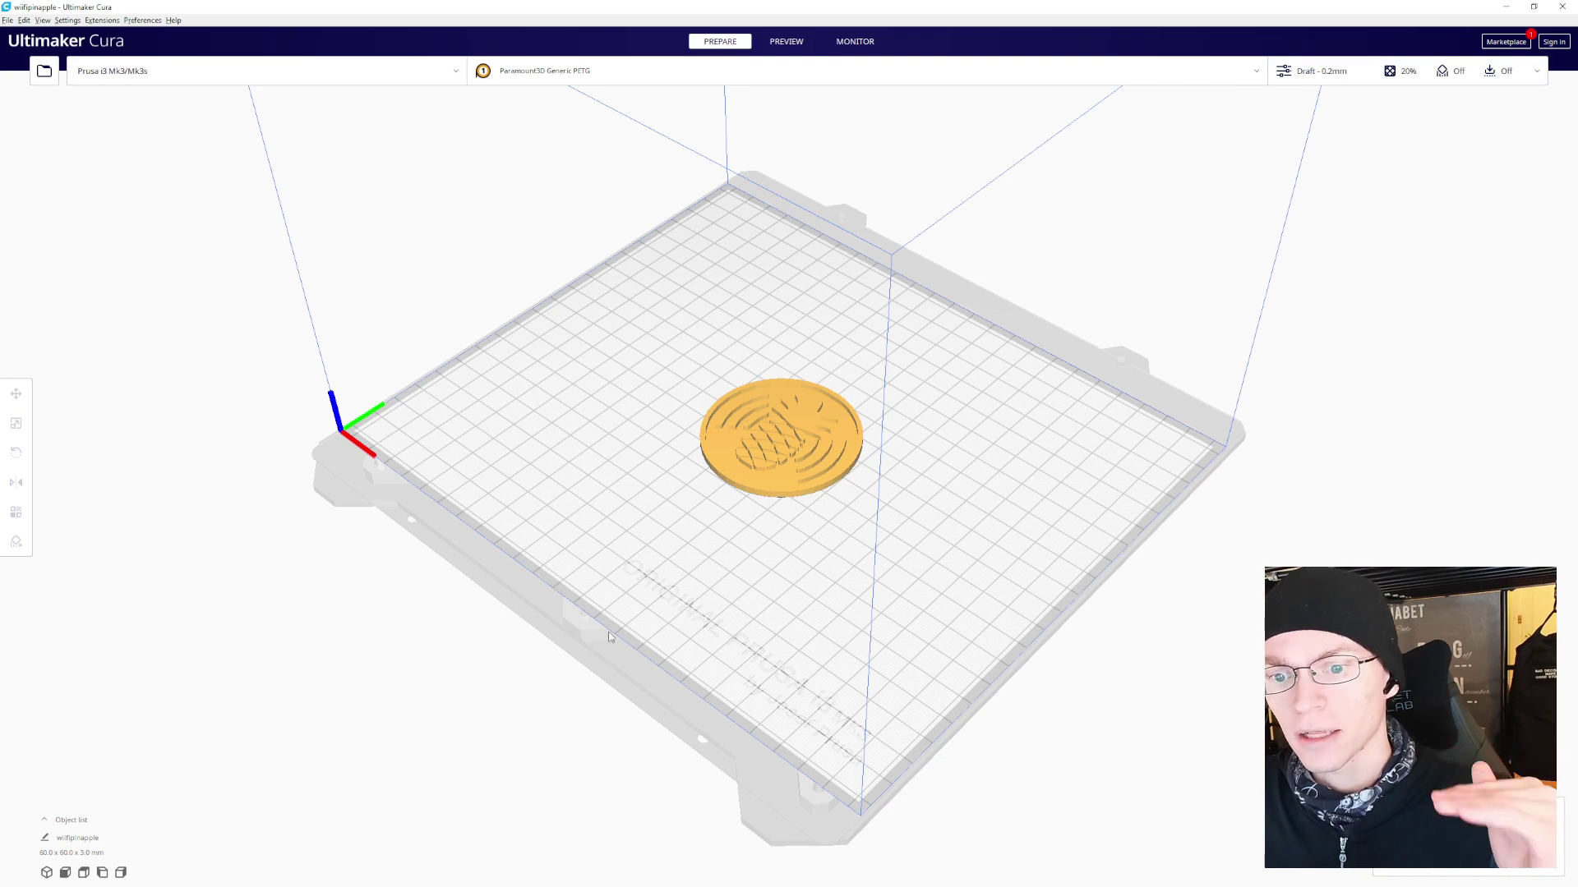
Preview the sliced coin's lower layers and play the print-path simulation from a near top-down view.
left_click(787, 41)
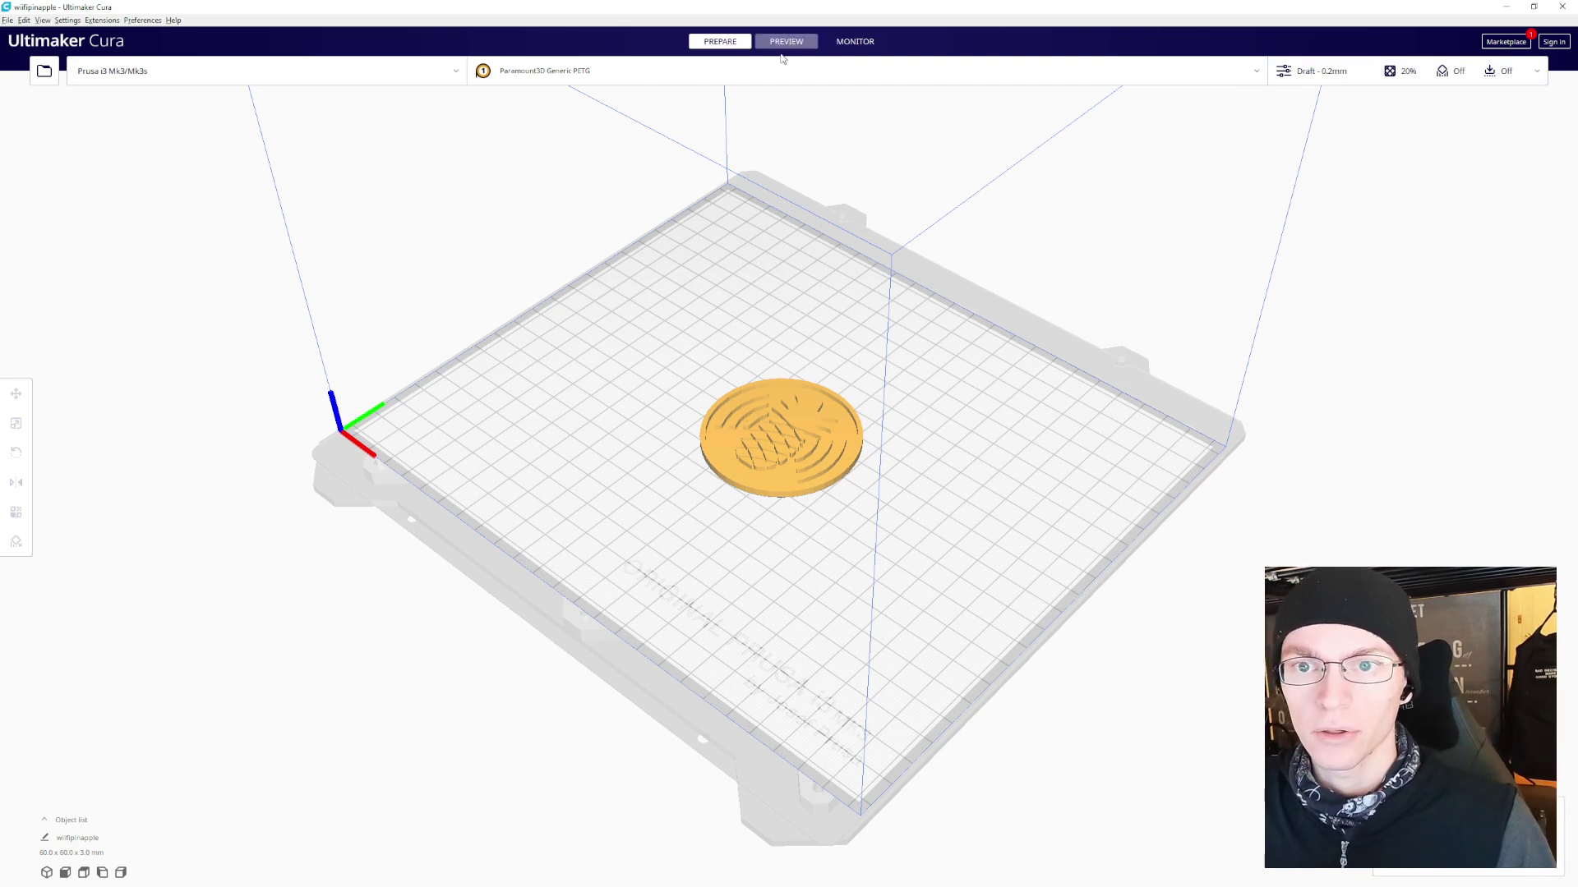
right_click_drag(1128, 302, 1043, 334)
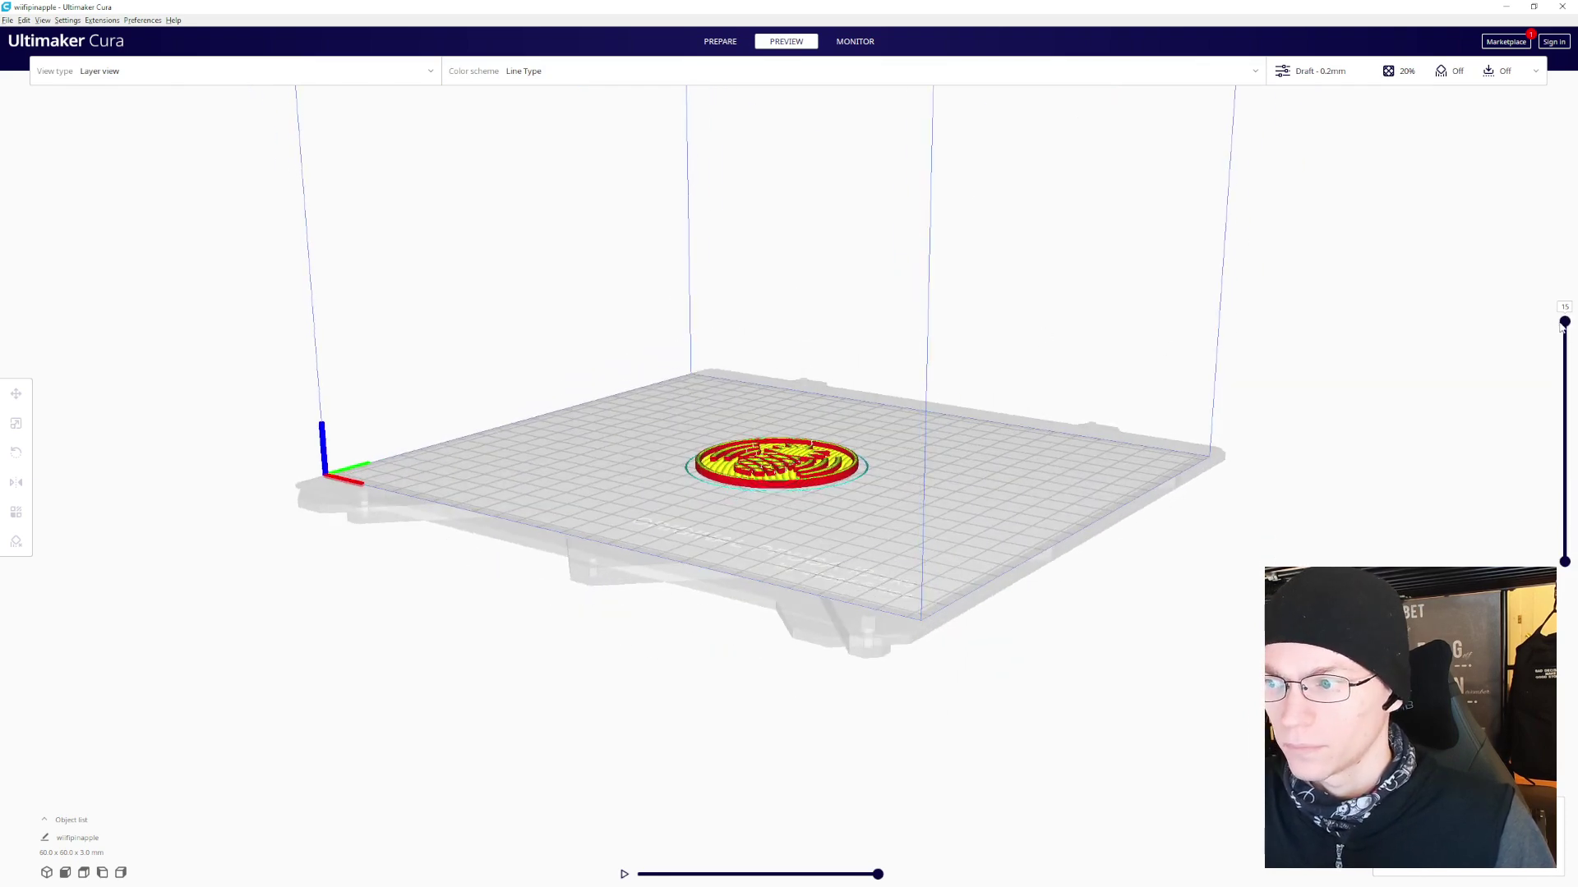
left_click_drag(1568, 326, 1524, 253)
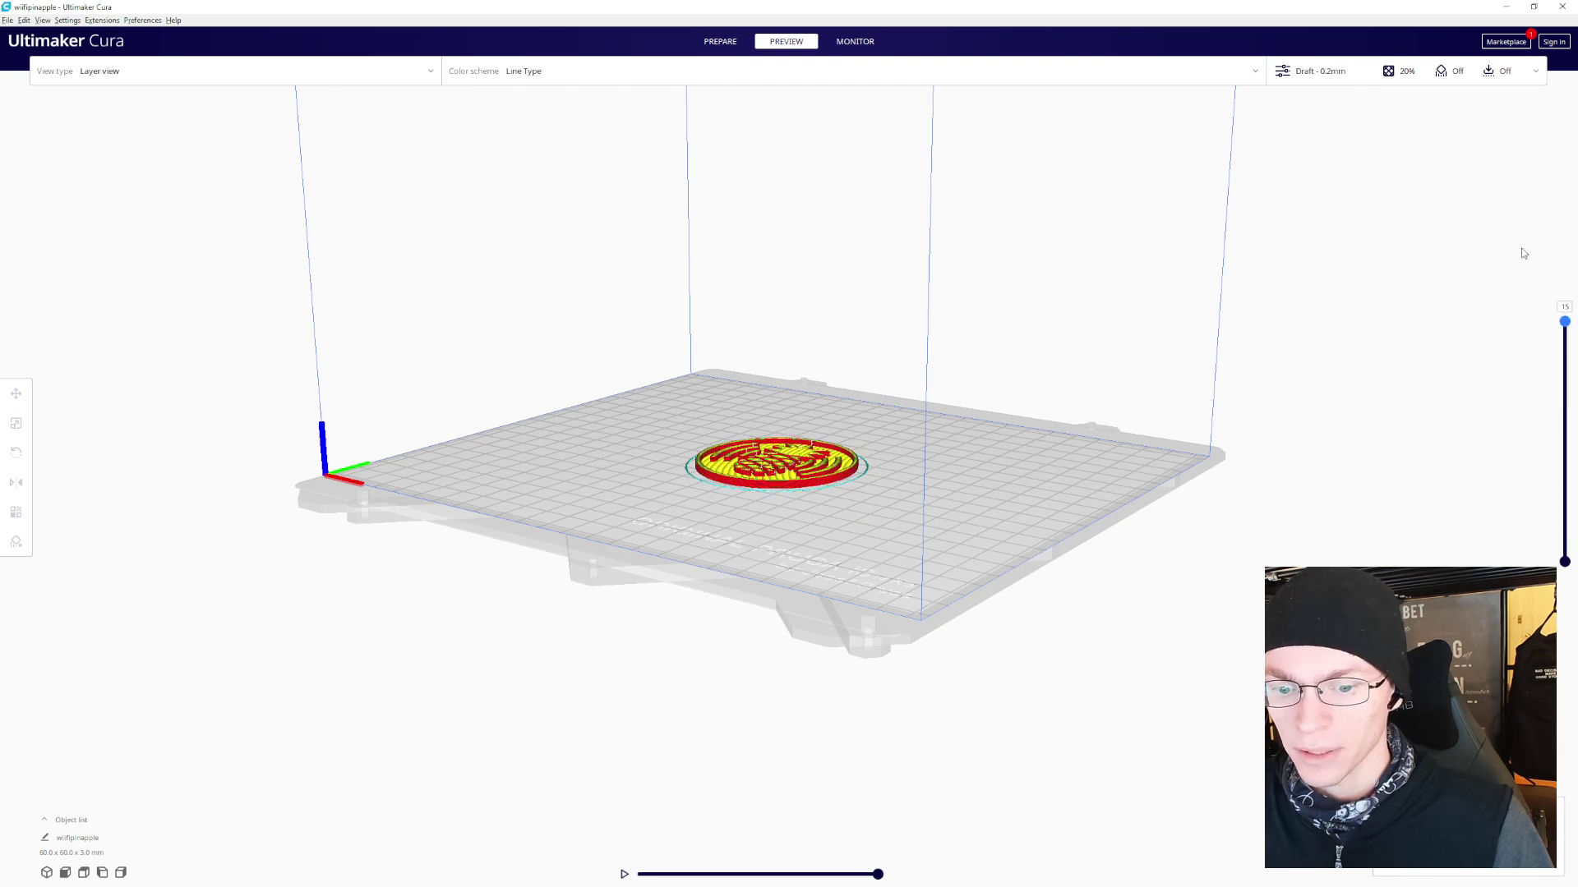
left_click(624, 874)
right_click_drag(716, 633, 865, 718)
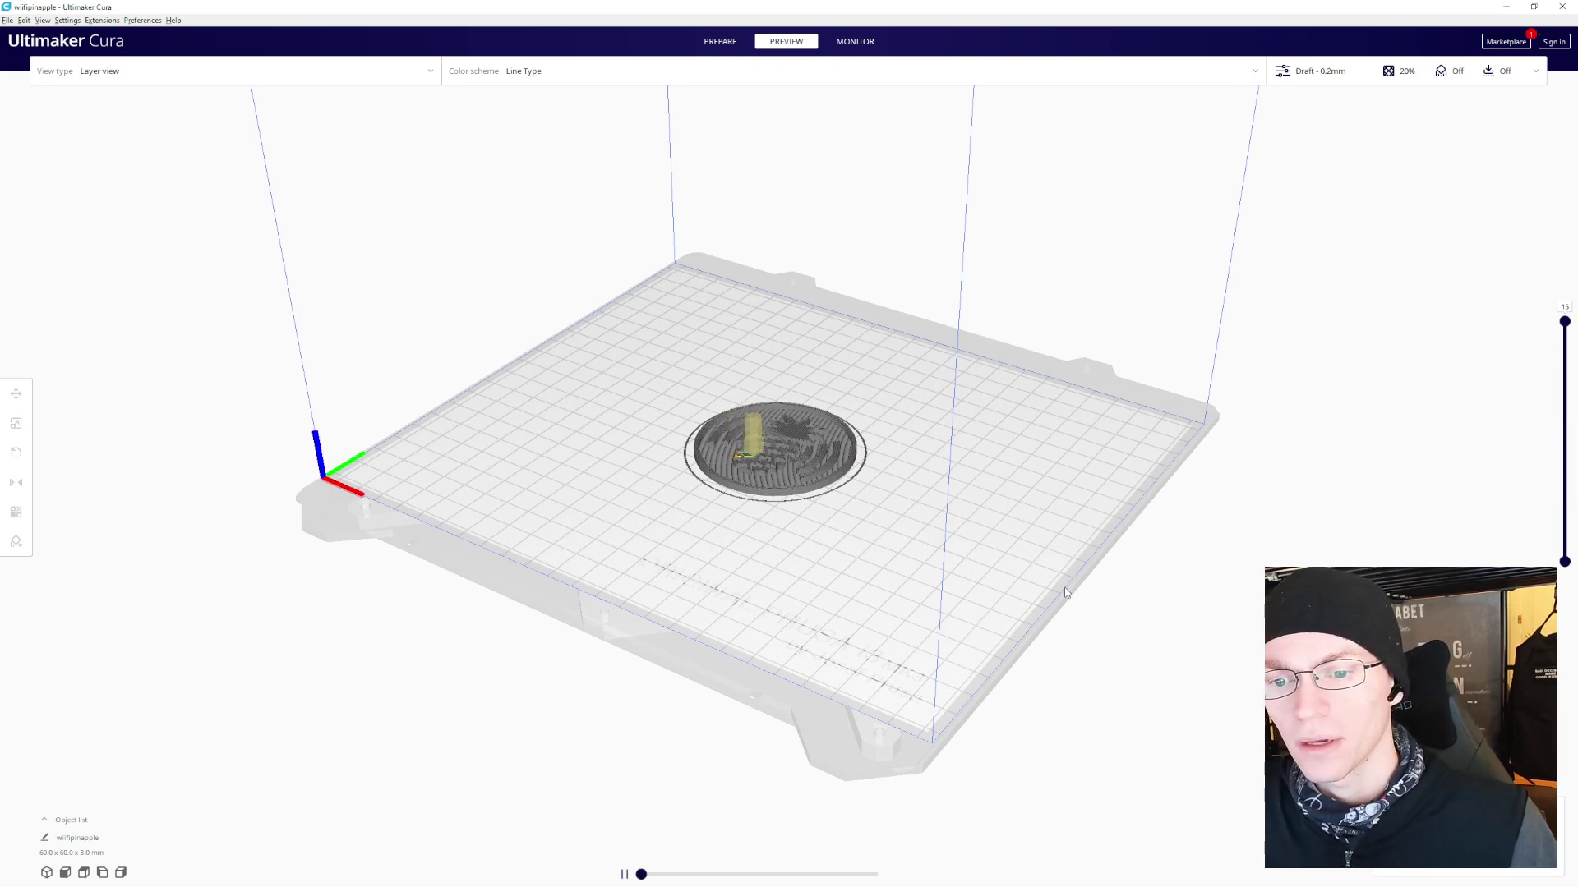
right_click_drag(976, 641, 1060, 639)
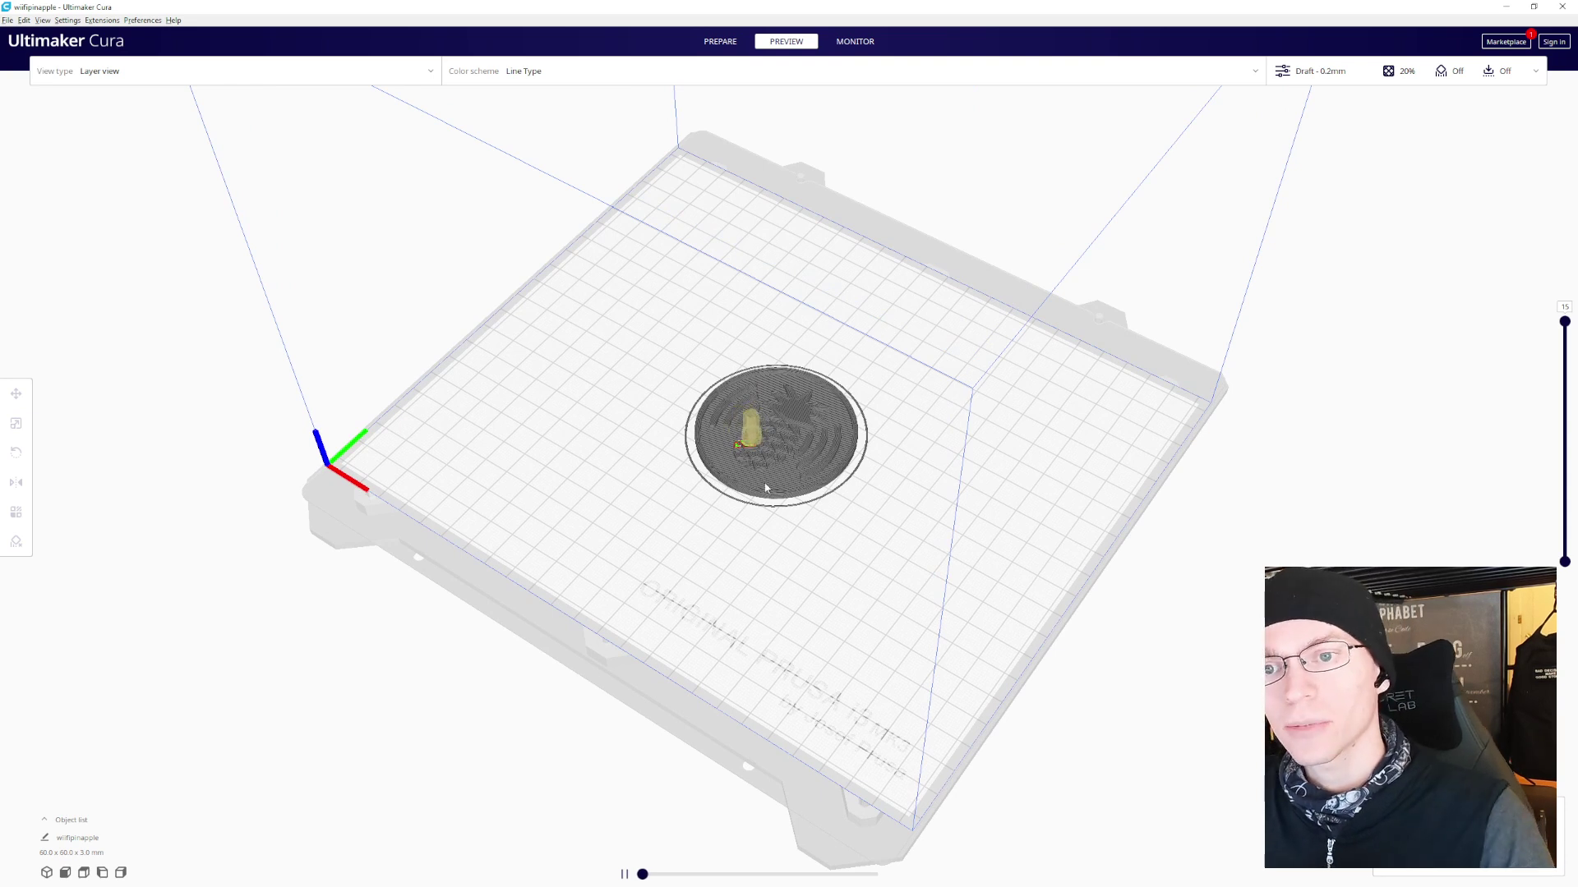
left_click(834, 43)
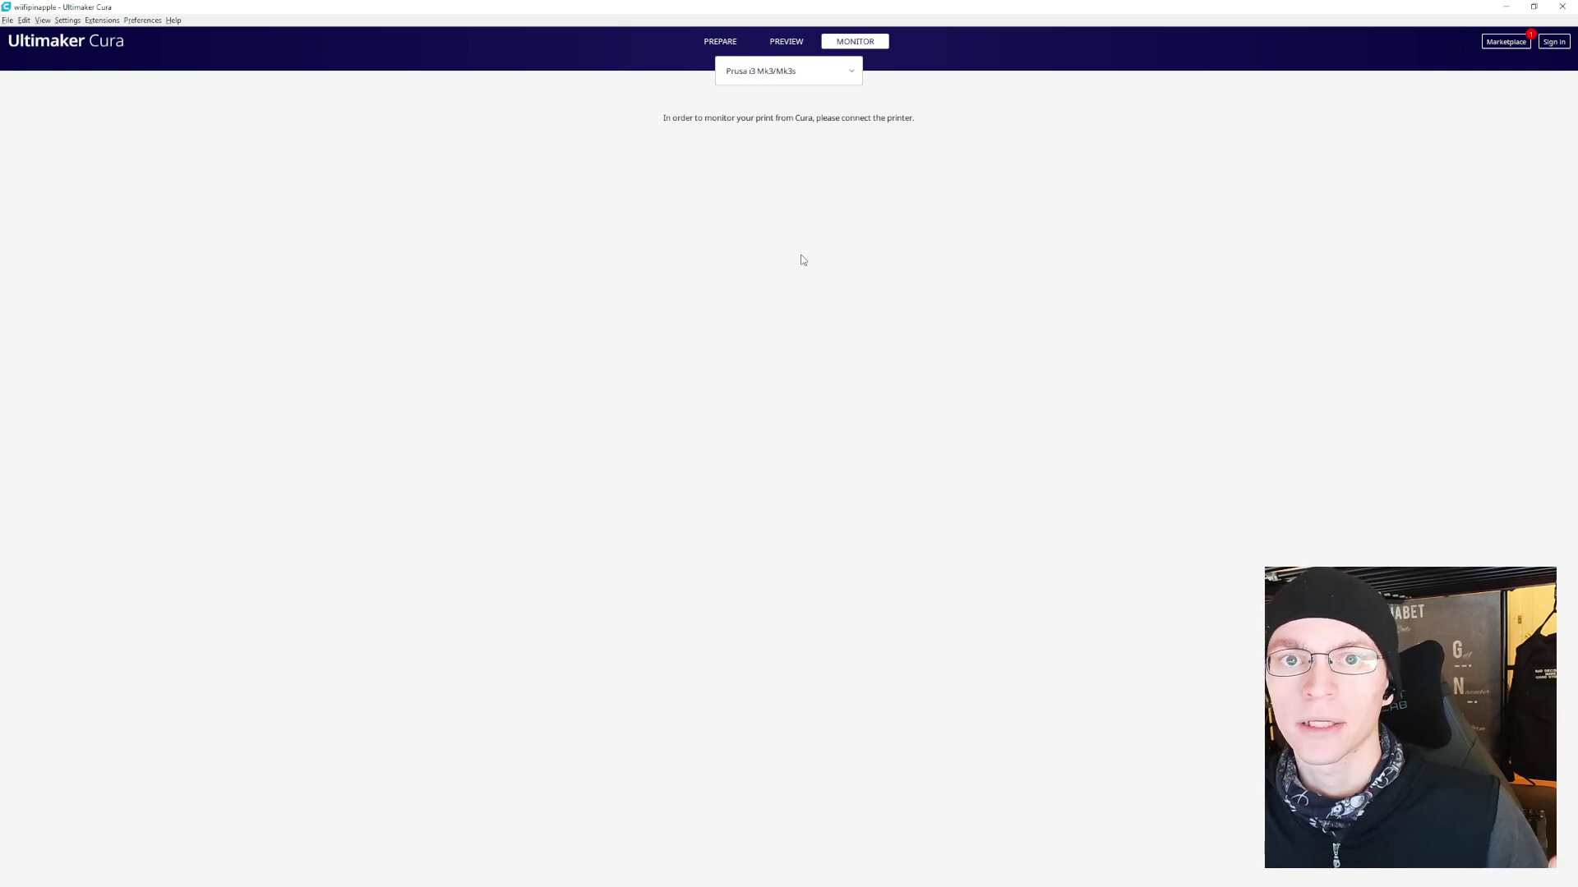
left_click(786, 42)
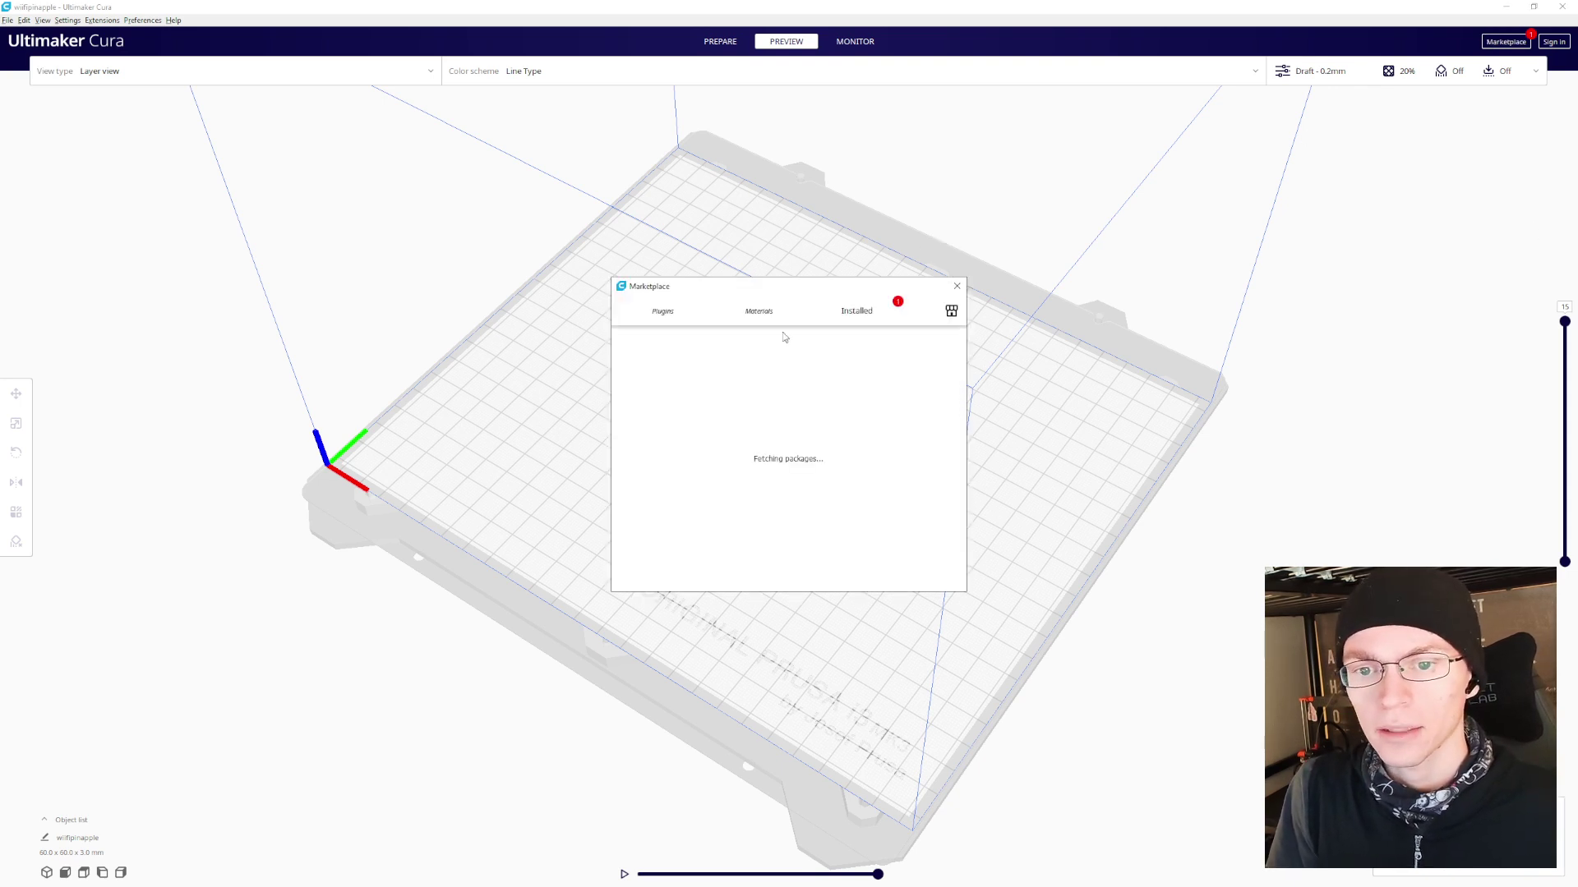
Browse Marketplace materials, then list the installed plugins, including OctoPrint Connection.
left_click(758, 313)
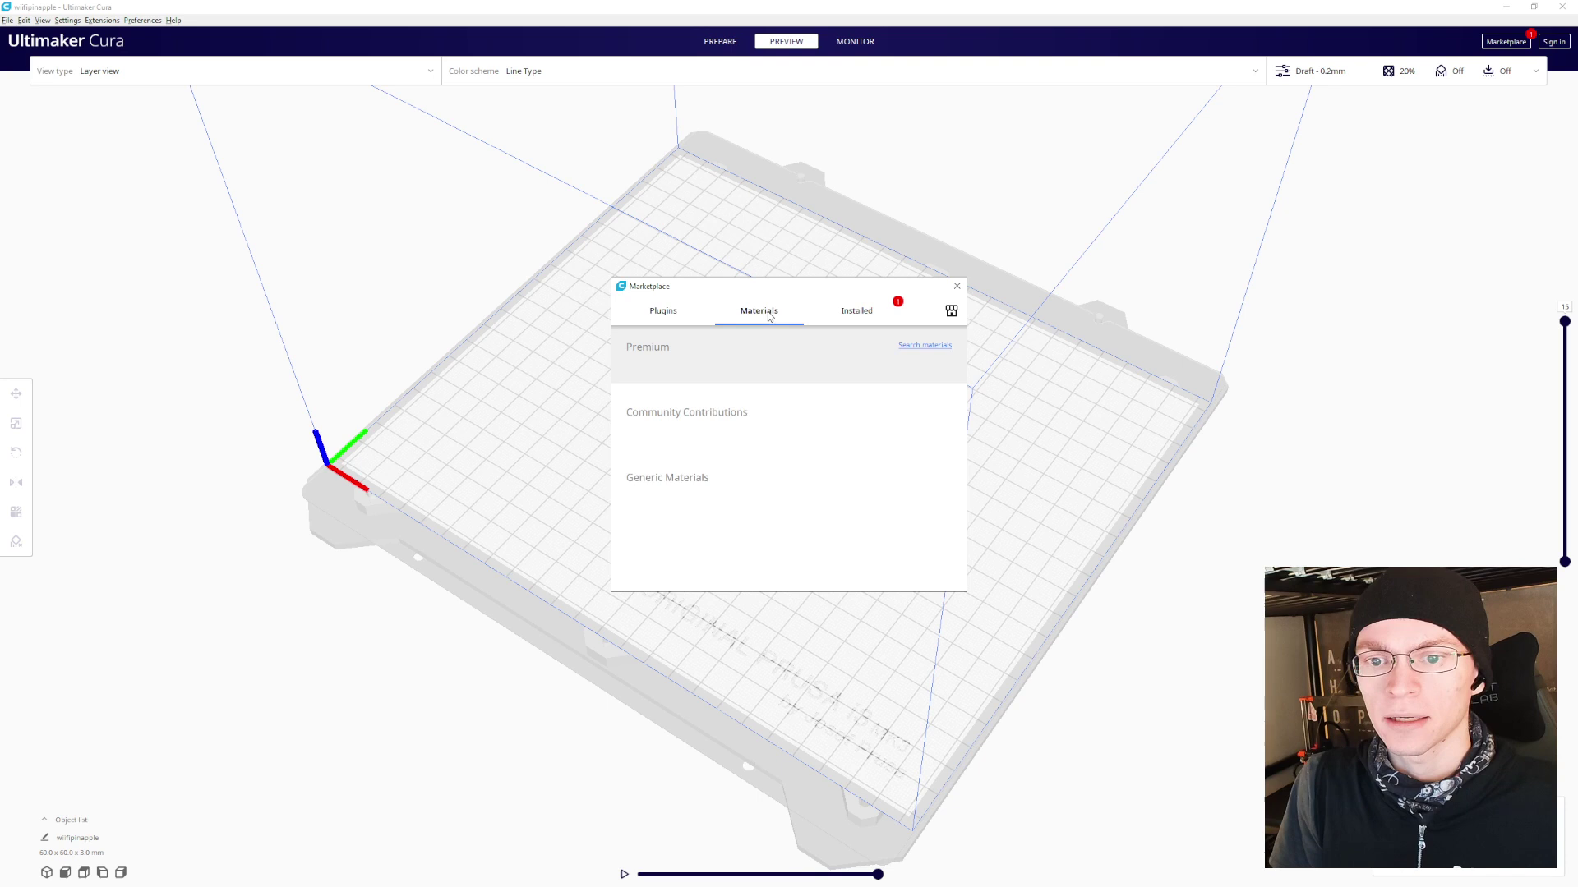
left_click(854, 313)
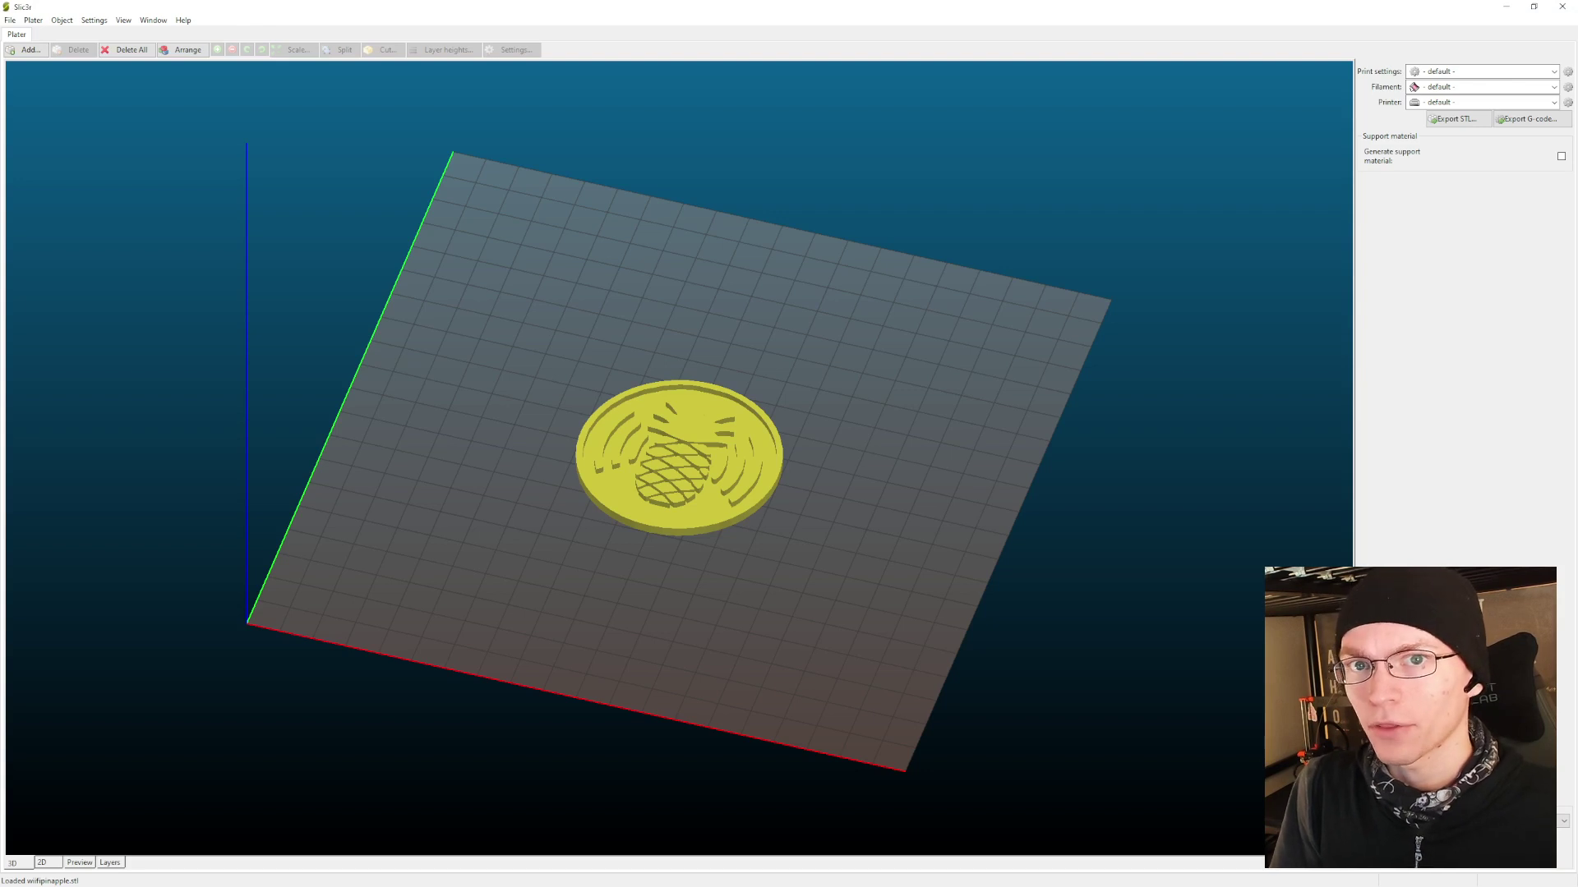
Tilt the Slic3r plate to a low side view and confirm the Print preset stays My Settings.
left_click_drag(1071, 337, 1023, 418)
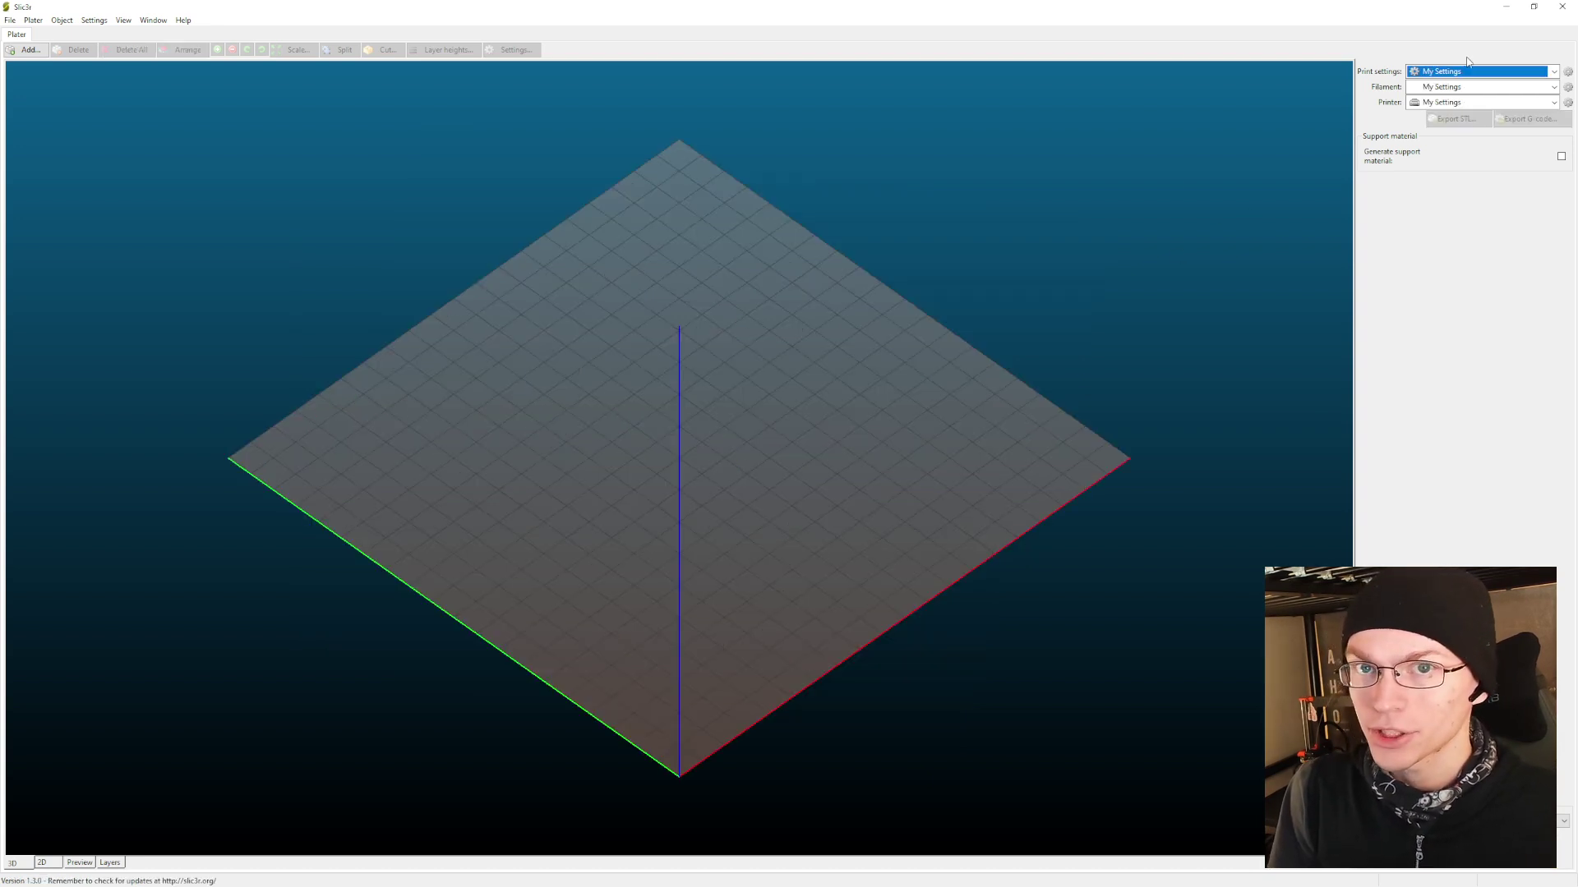
left_click(1540, 79)
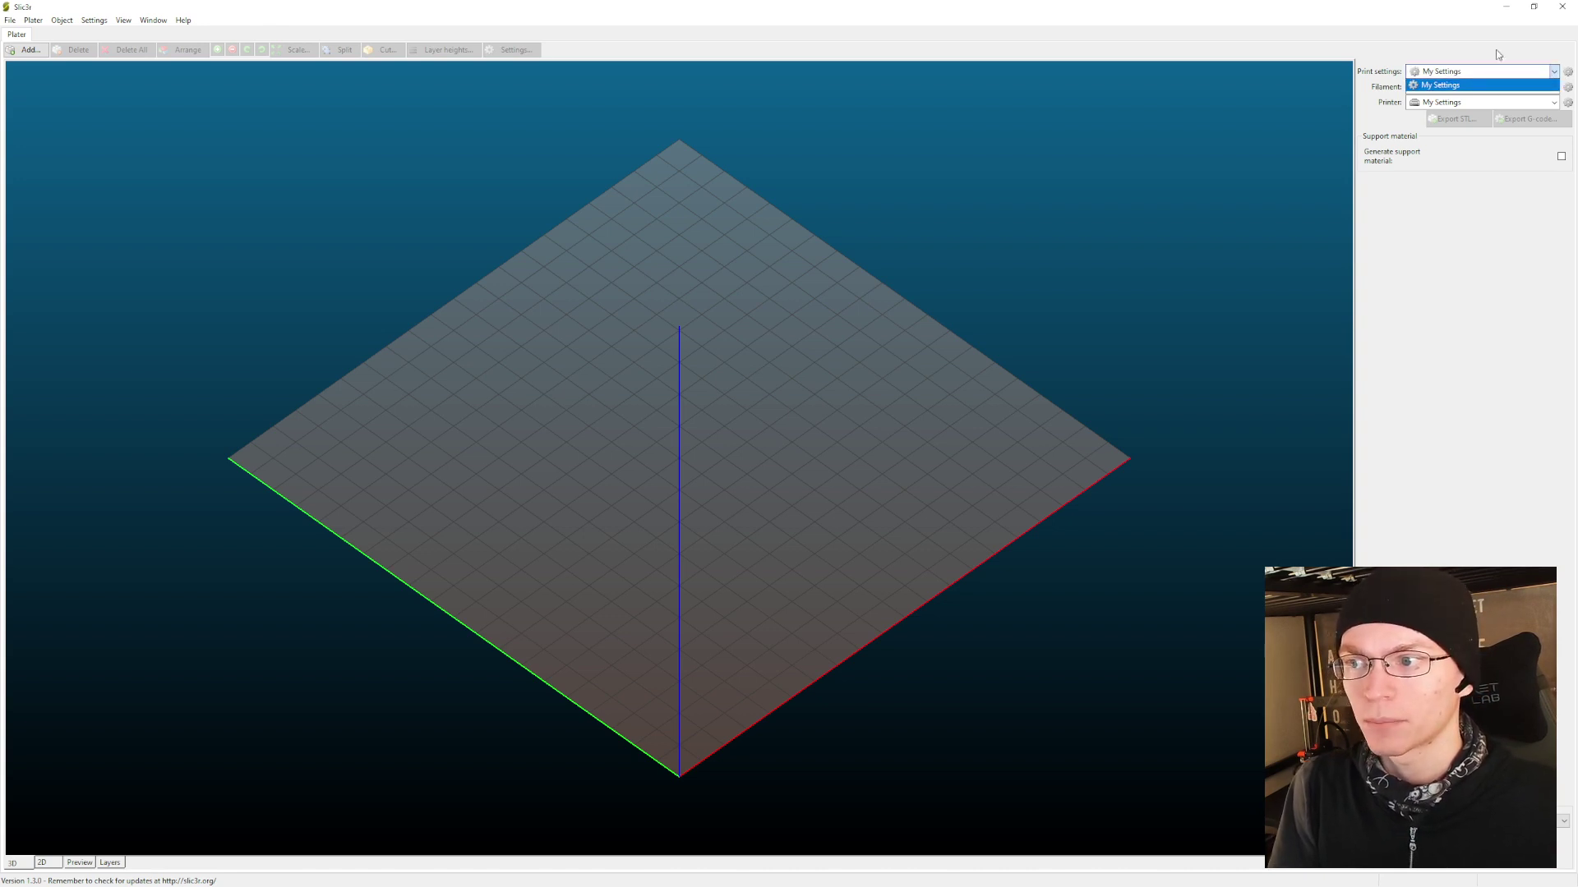
left_click(1539, 87)
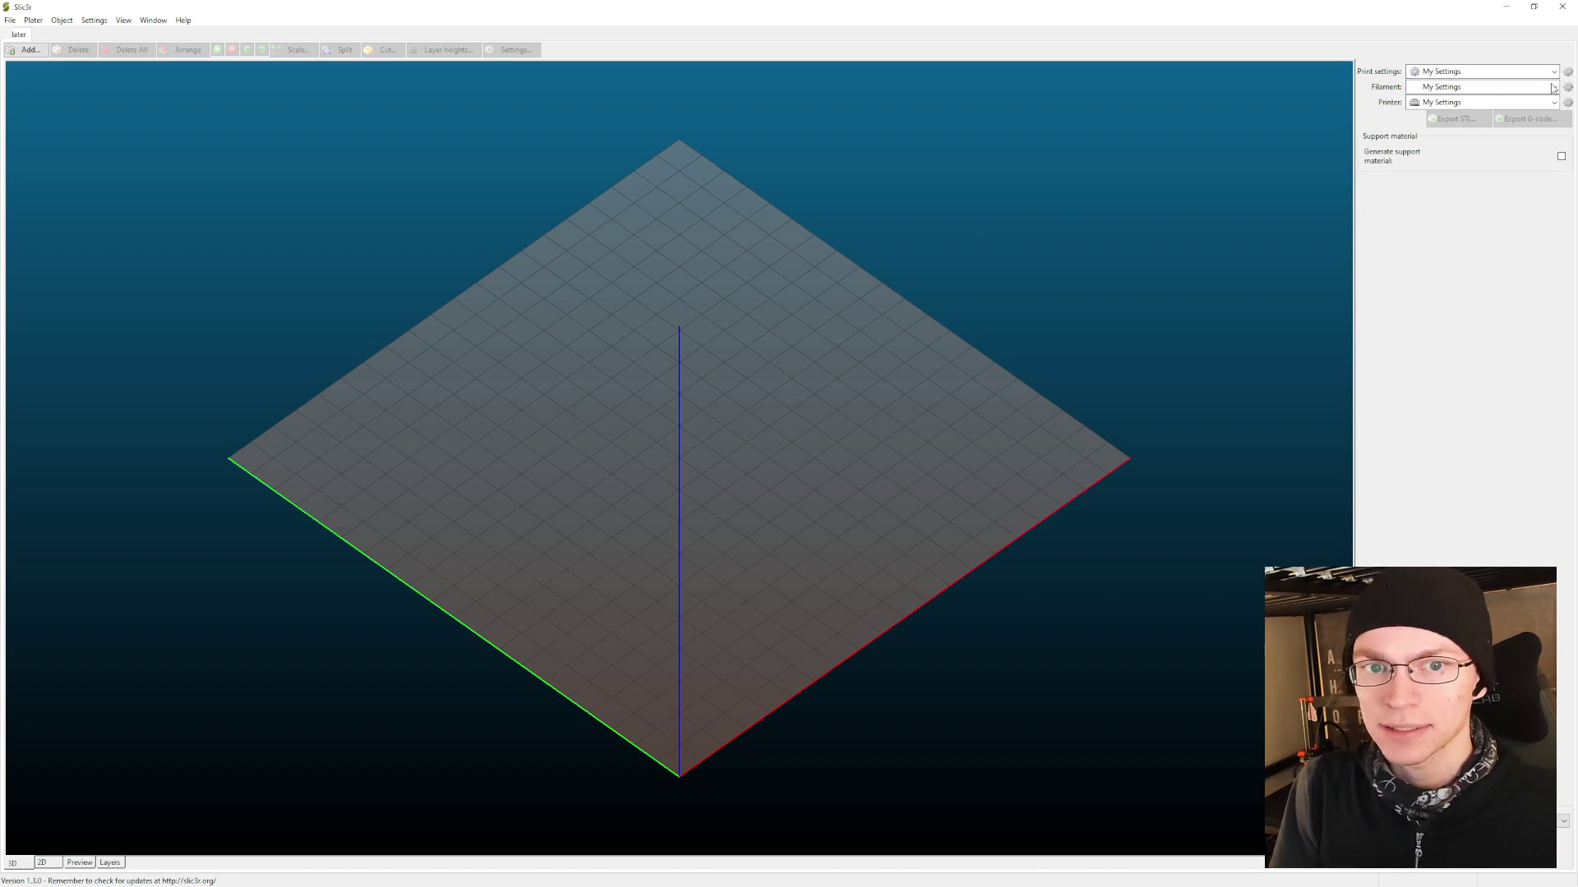
left_click(1568, 73)
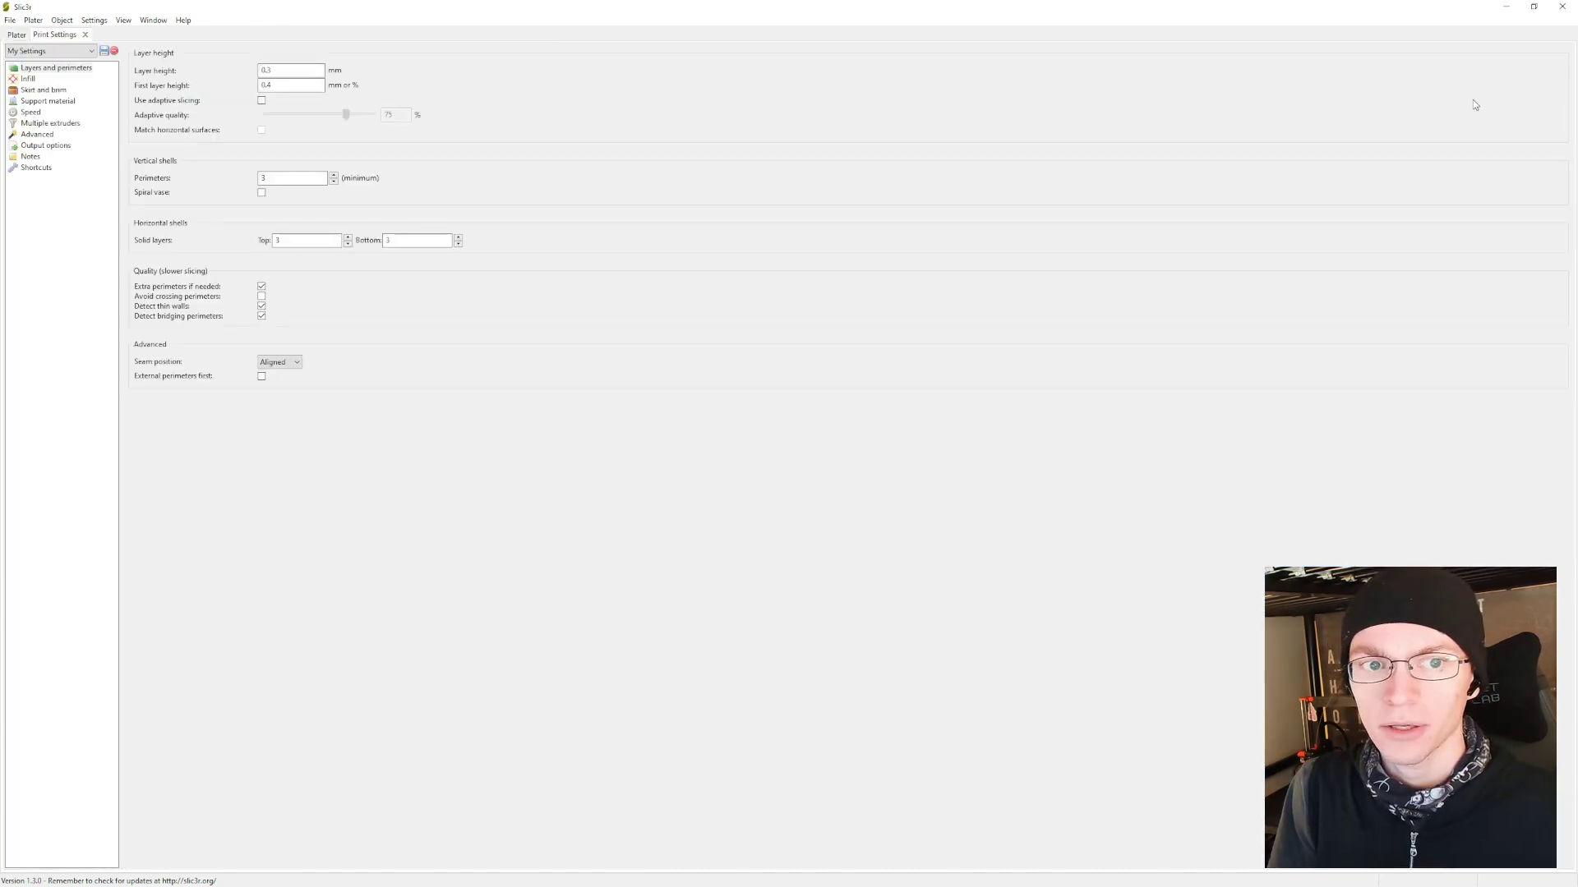
left_click(27, 79)
key("Down")
key("Down")
key("Down")
key("Down")
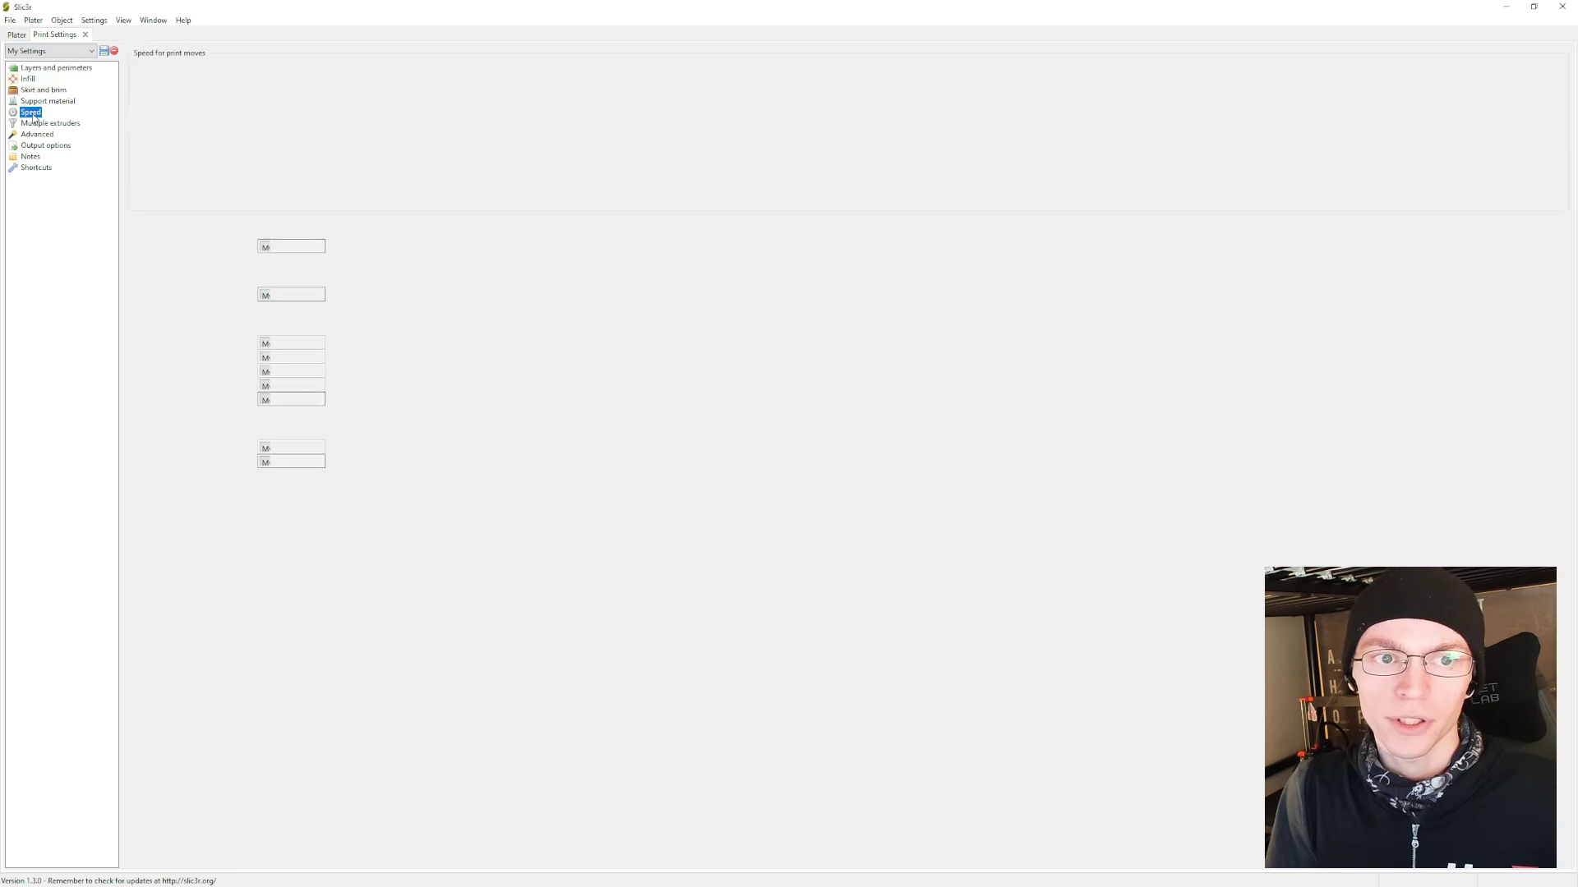
key("Down")
key("Down")
key("Down")
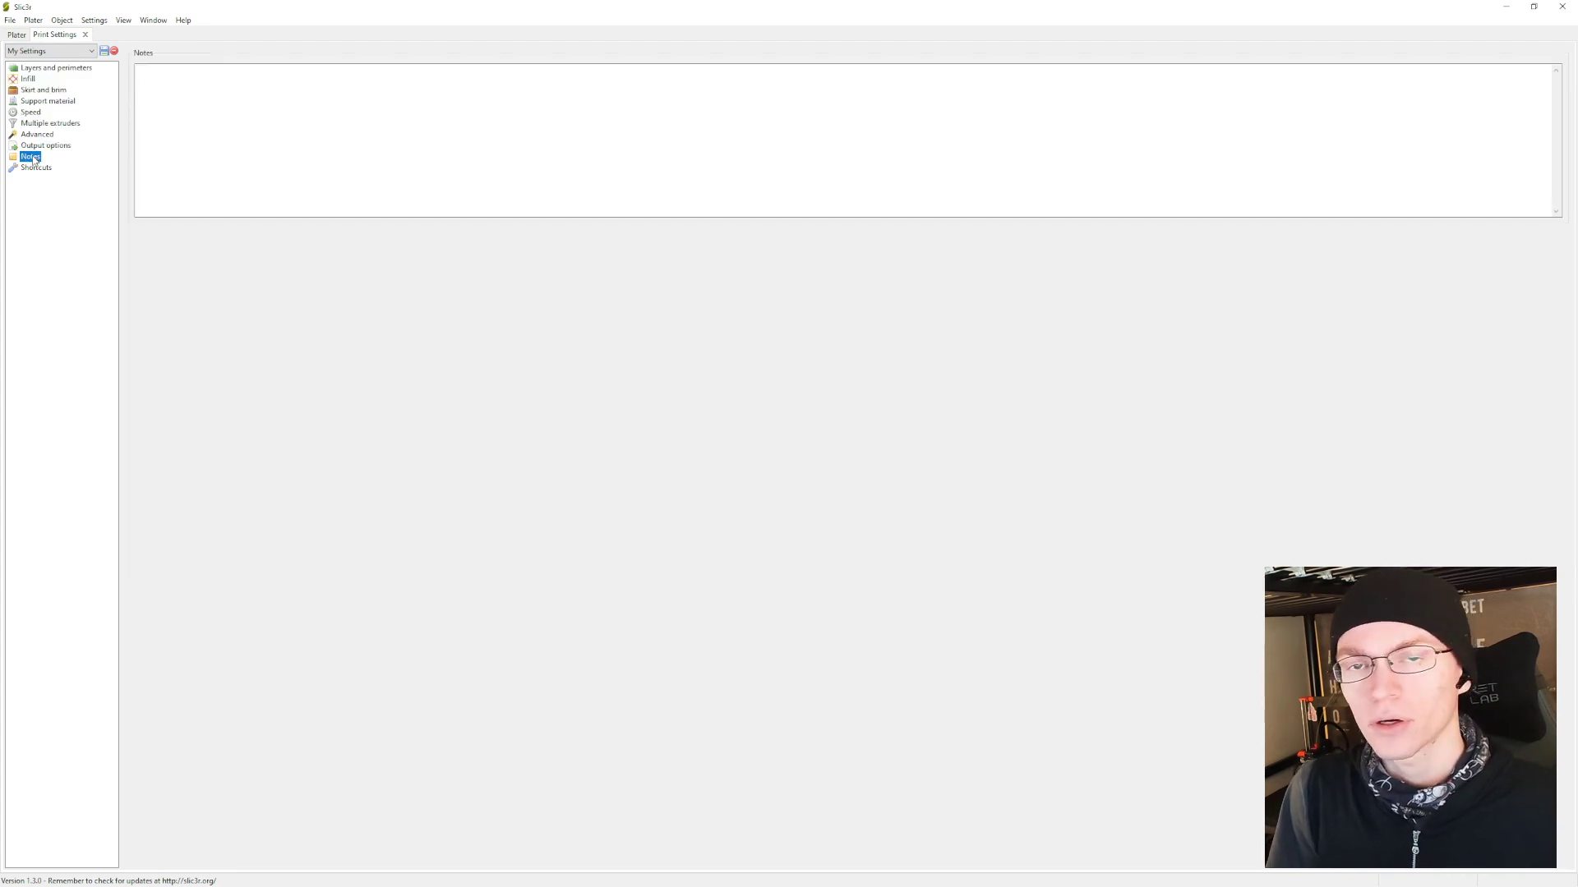
left_click(84, 34)
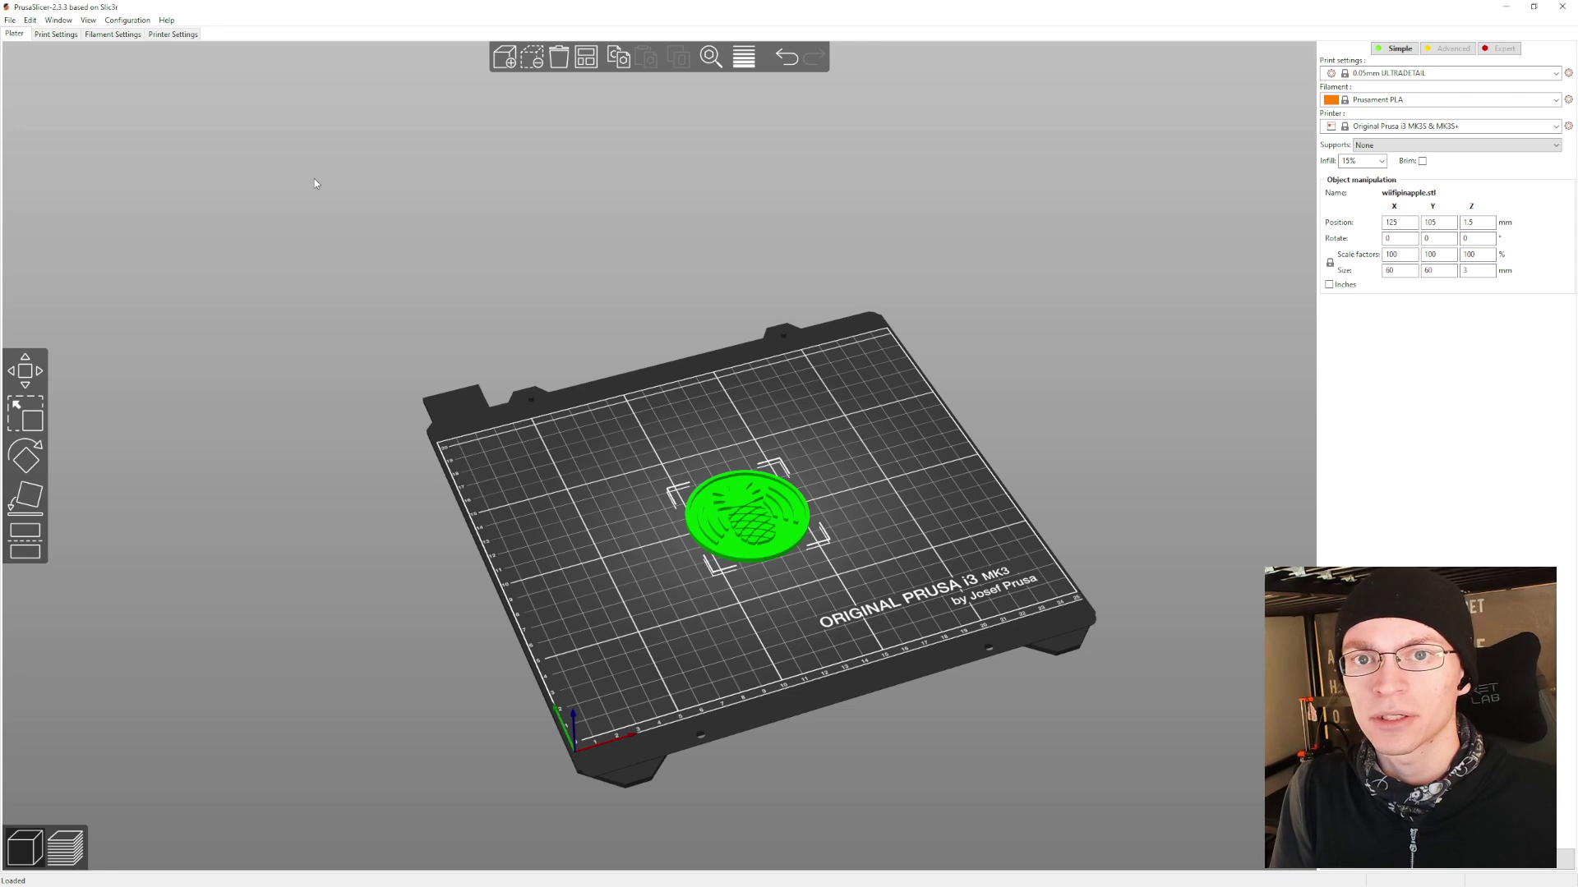
left_click(1396, 73)
left_click(1397, 80)
left_click(1393, 100)
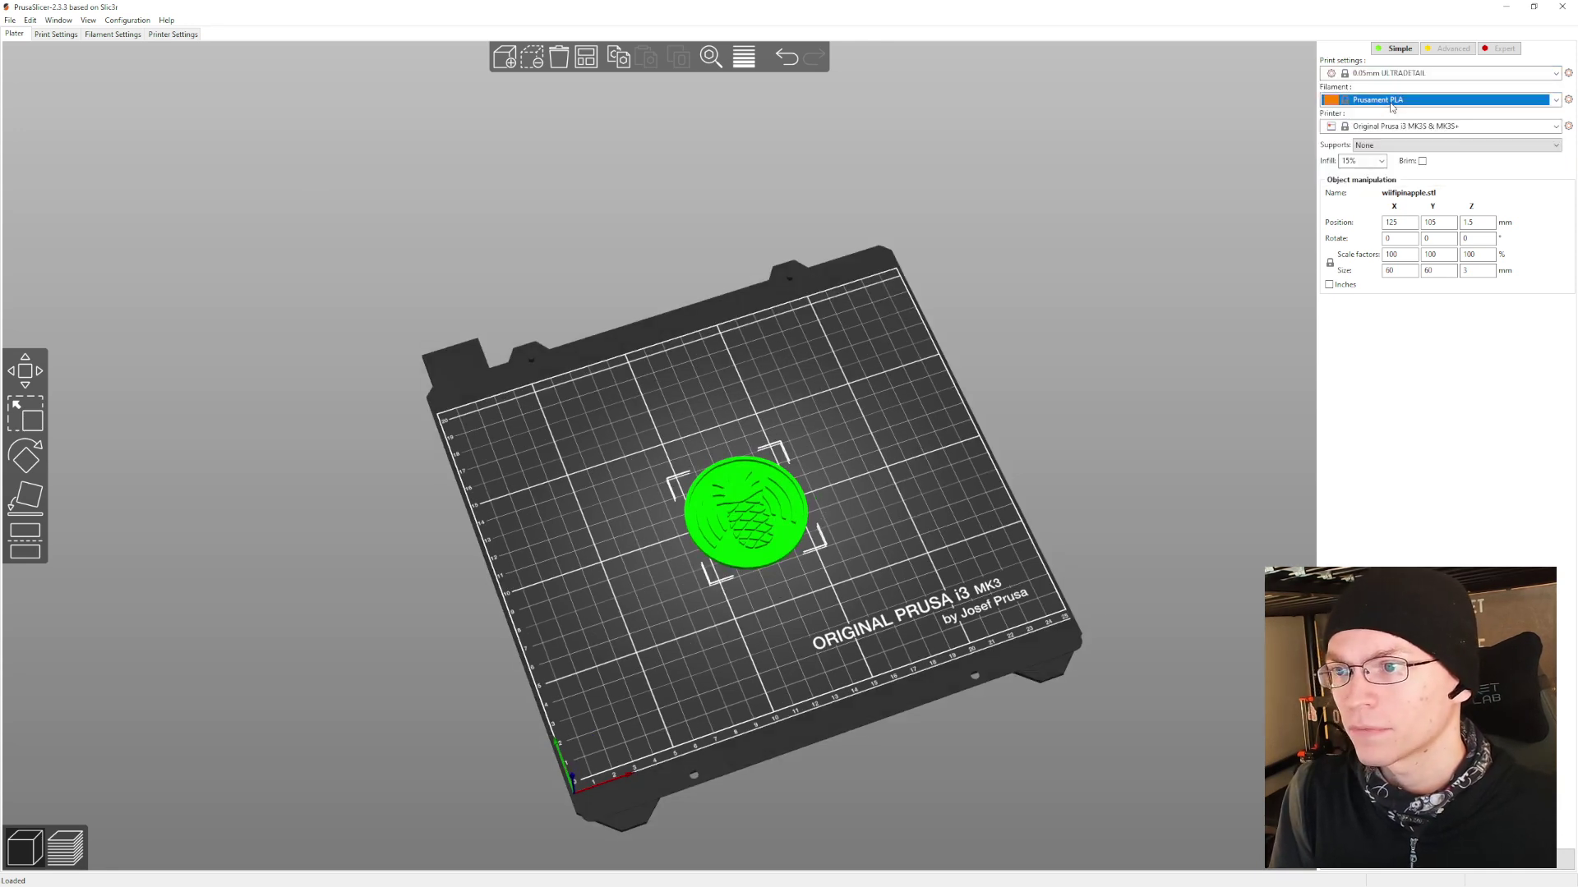
left_click(1398, 126)
left_click(1399, 128)
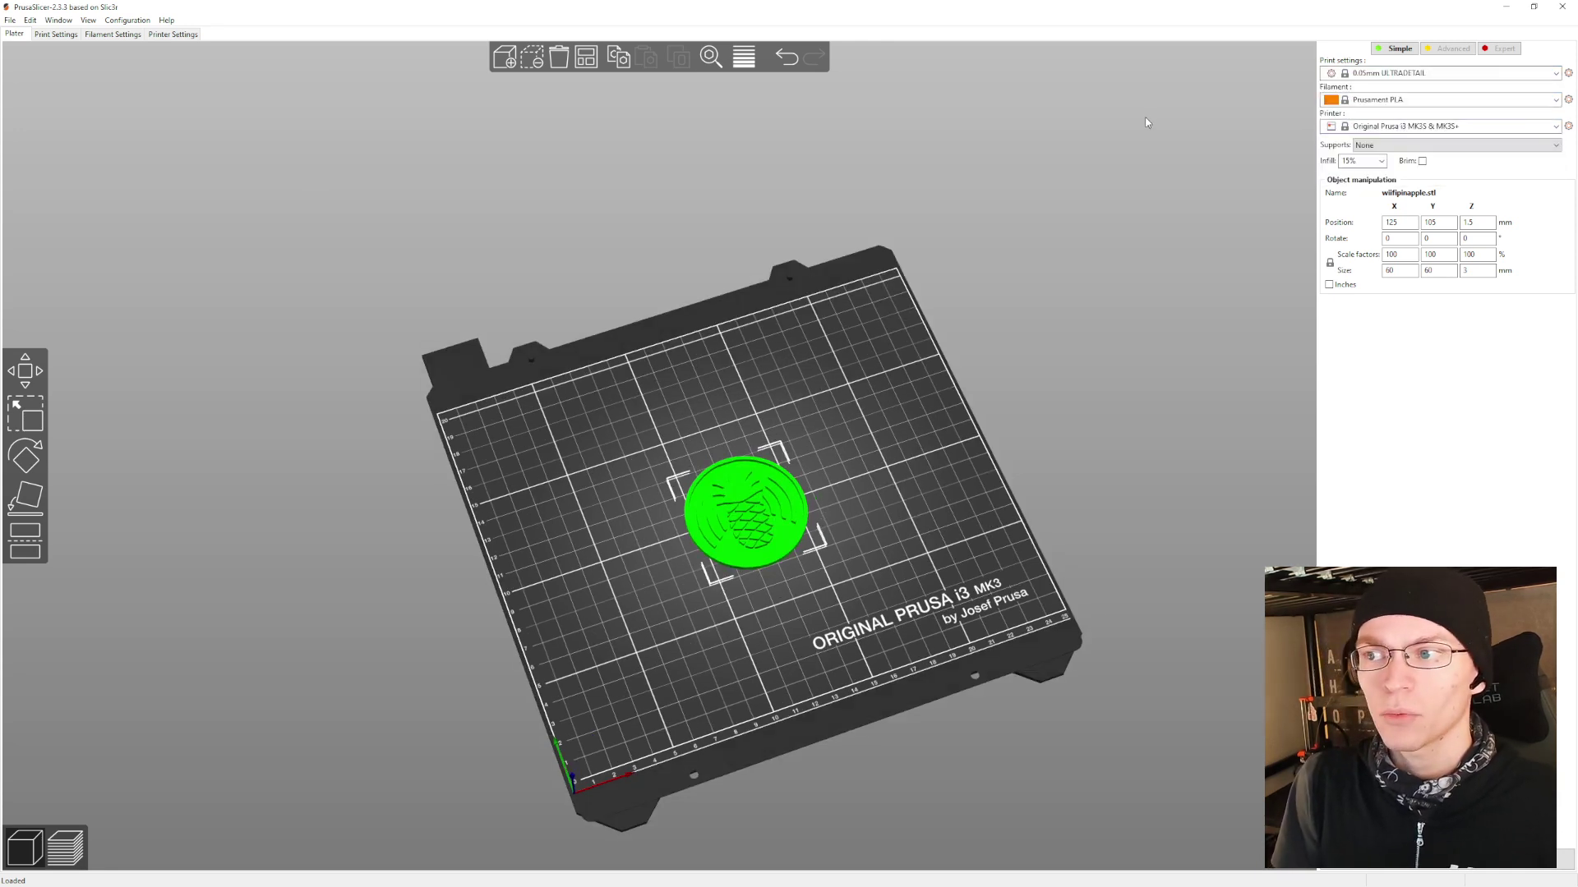
left_click(1450, 48)
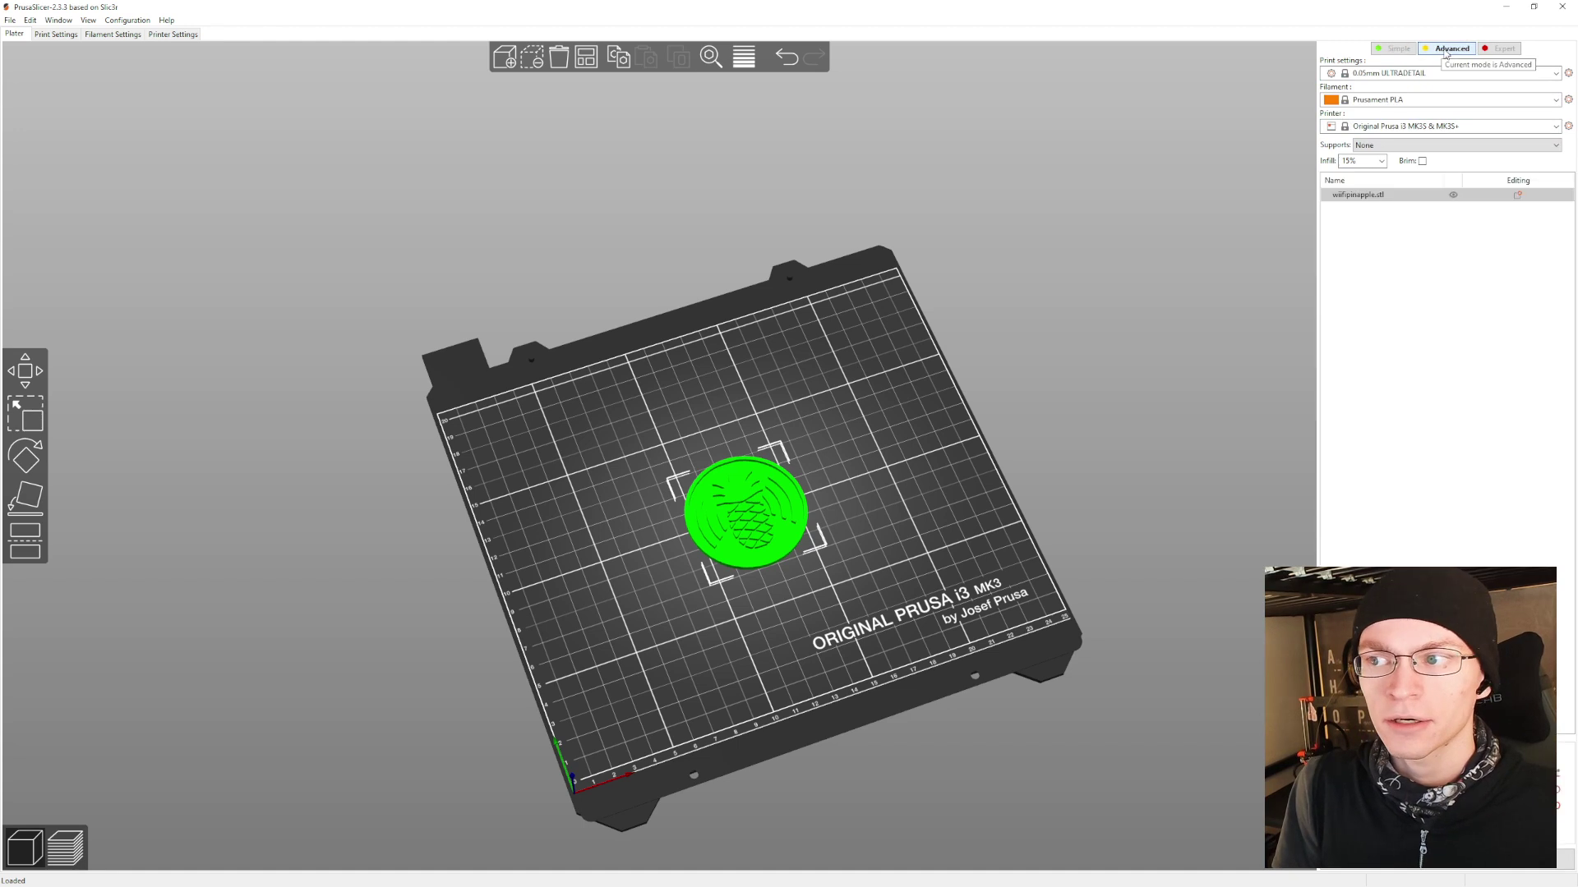
left_click(1497, 49)
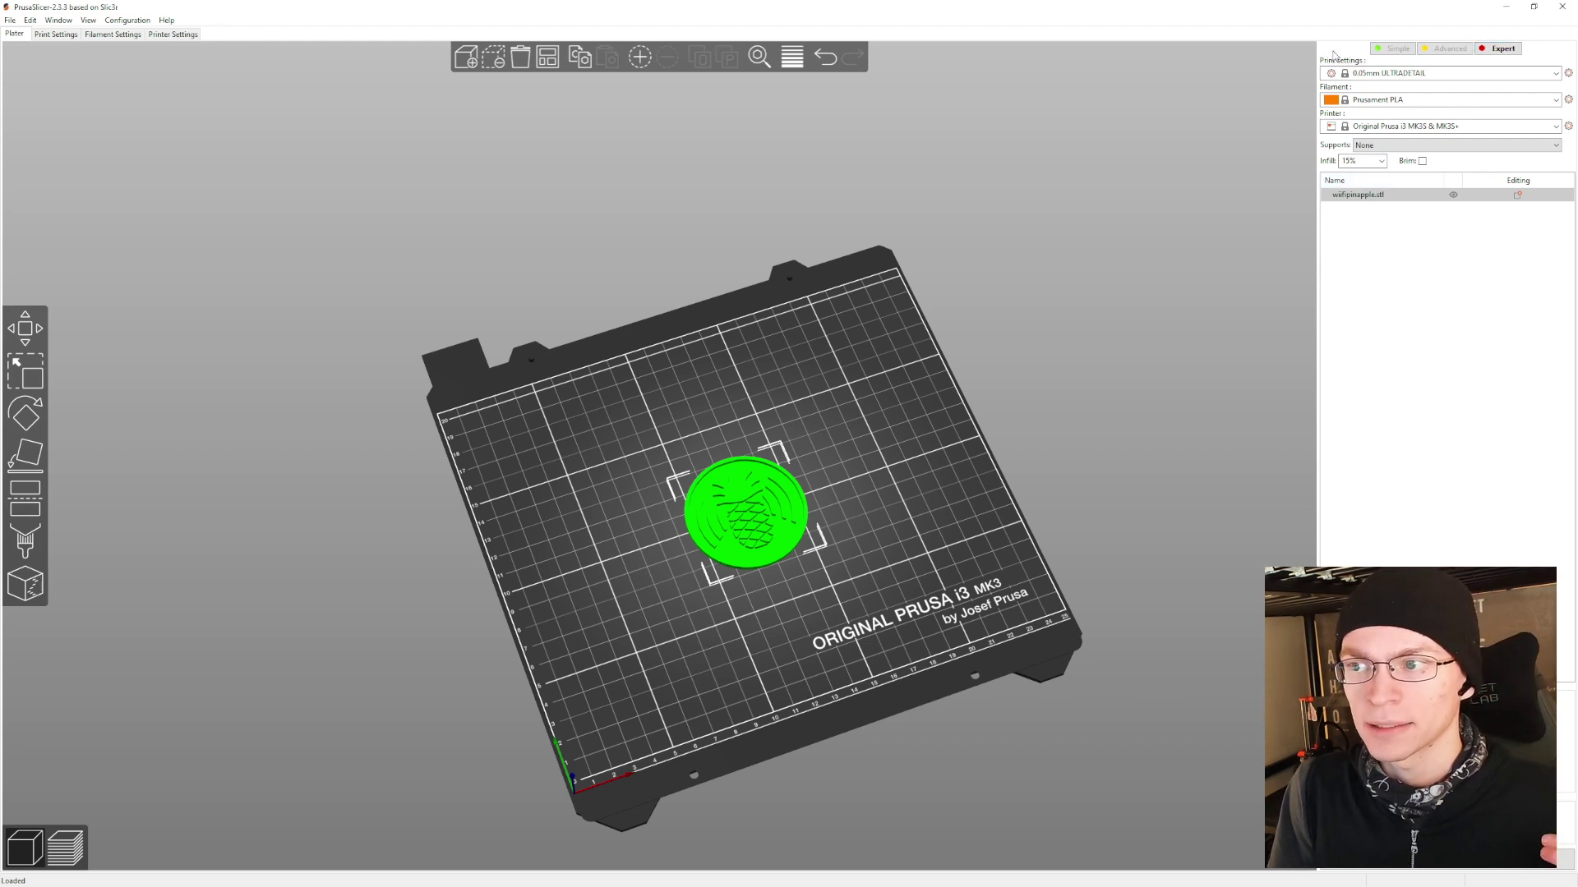
left_click(1396, 50)
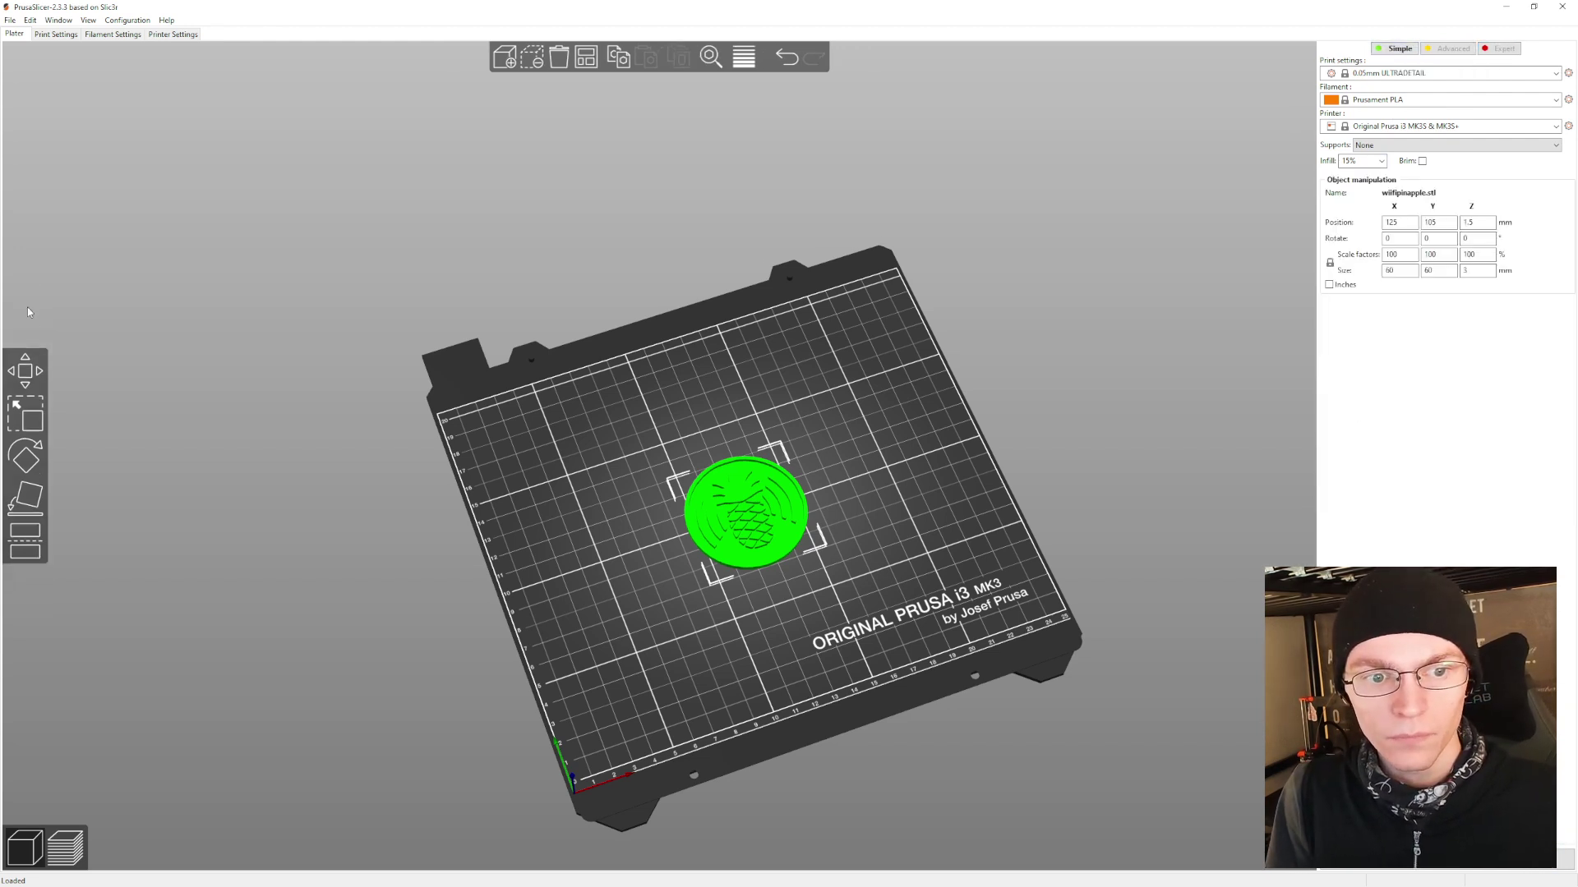
left_click(29, 466)
left_click_drag(705, 581, 783, 579)
key("0")
left_click(25, 497)
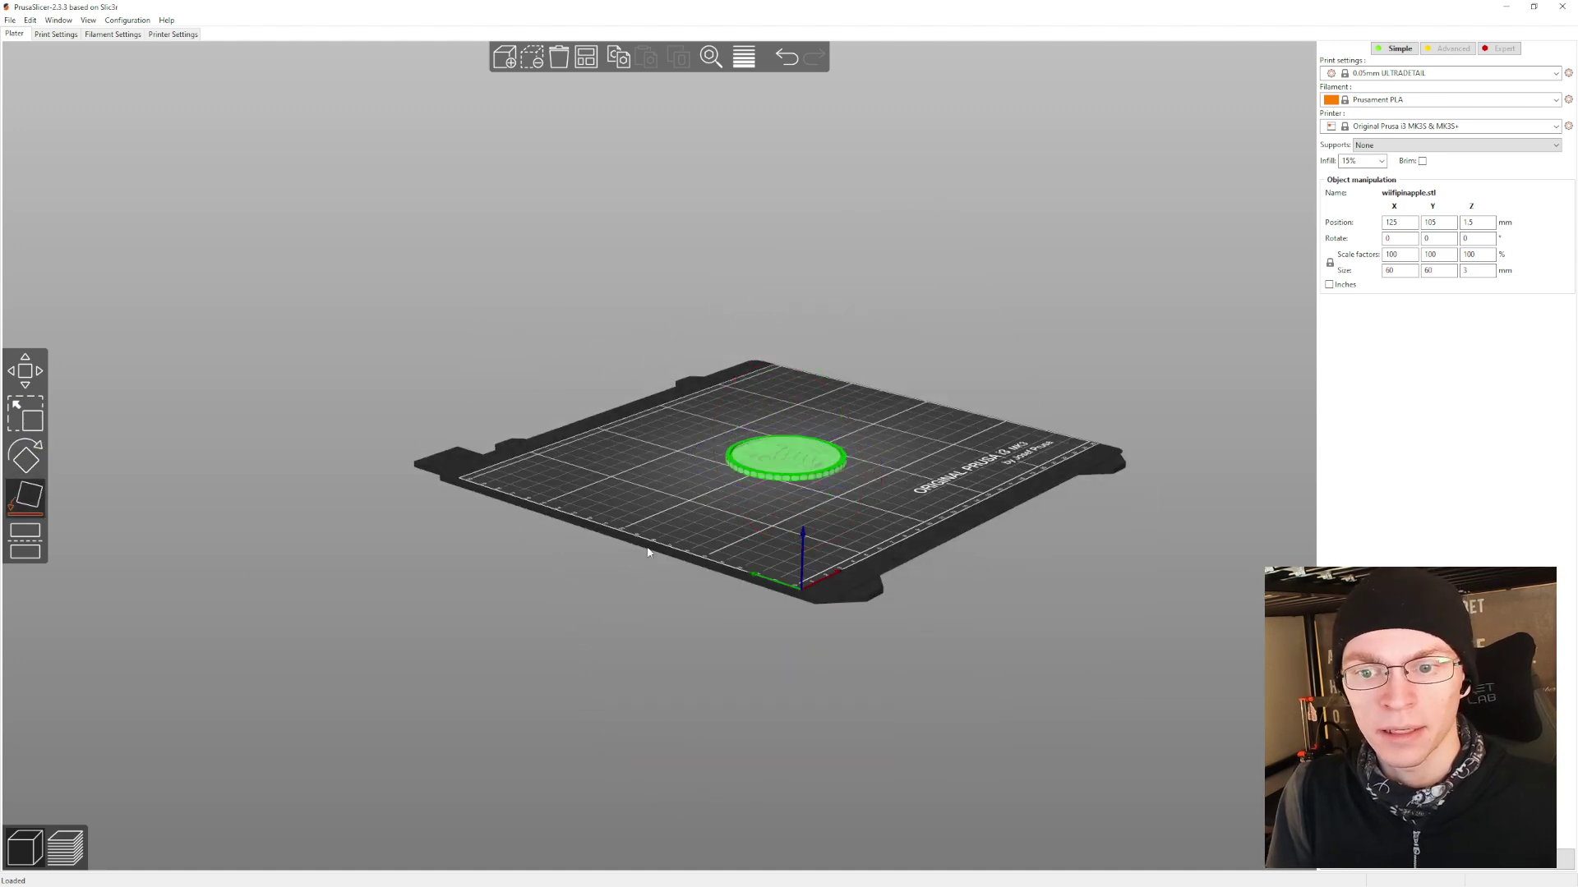
left_click_drag(649, 552, 879, 608)
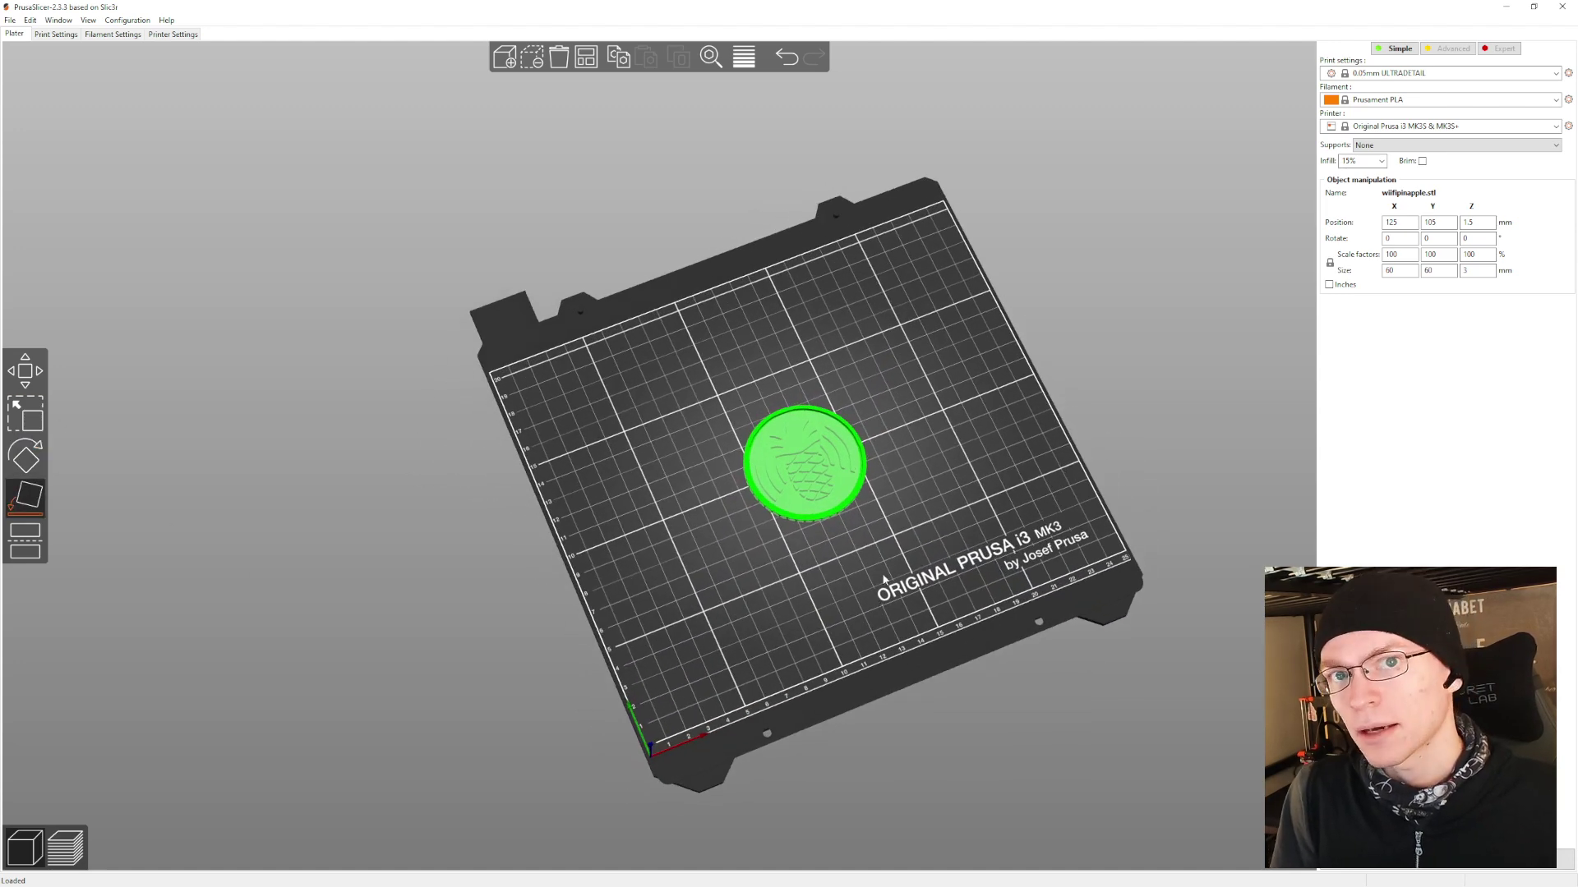
left_click(60, 37)
left_click(113, 36)
left_click(162, 35)
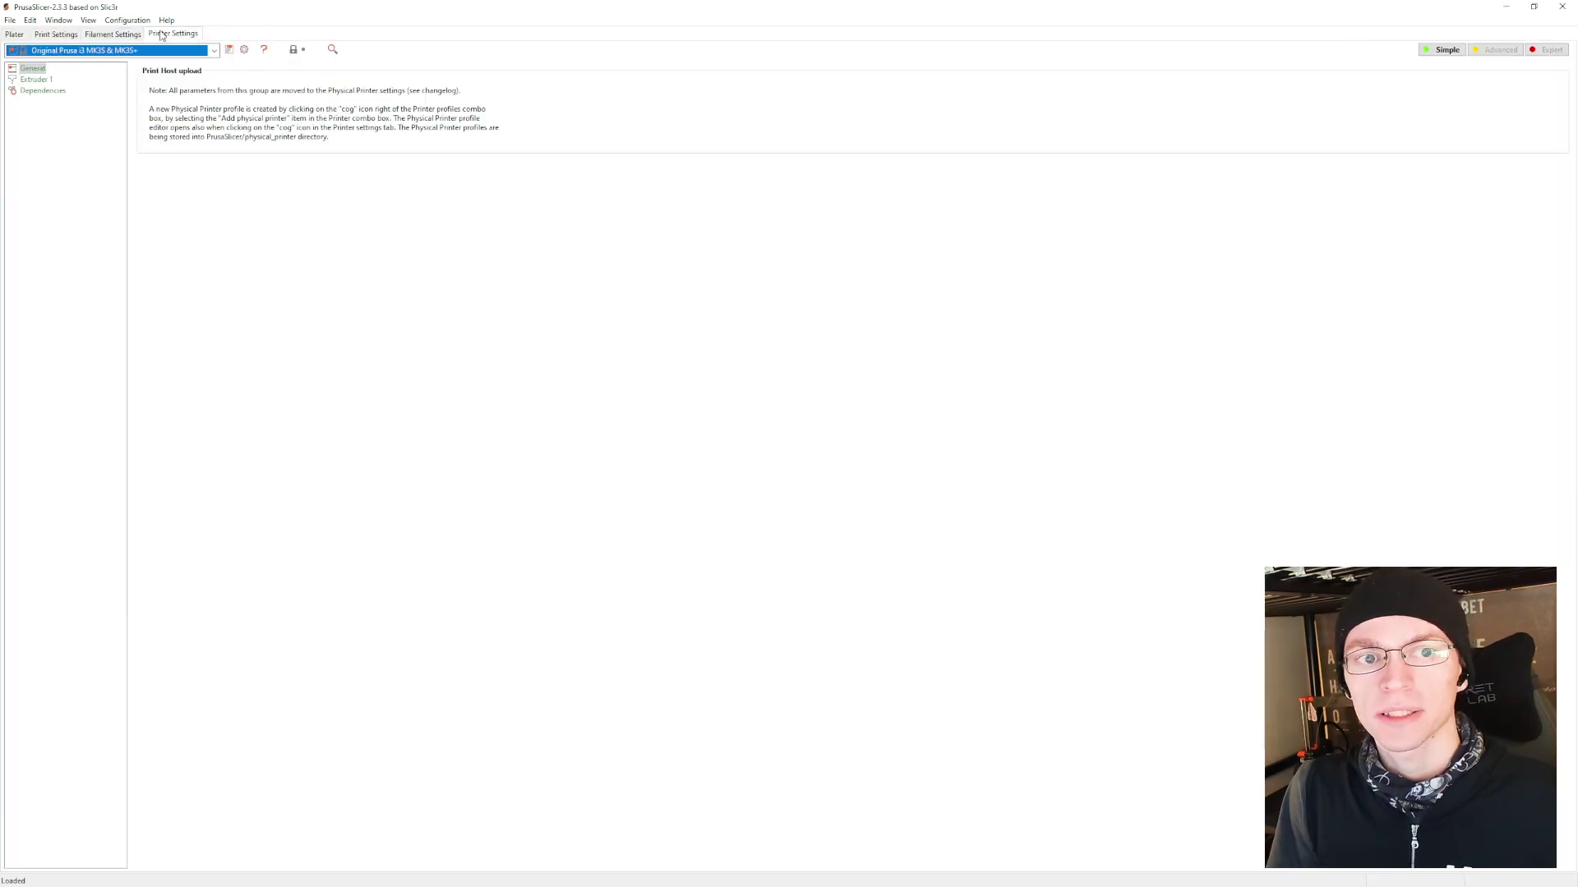
left_click(13, 35)
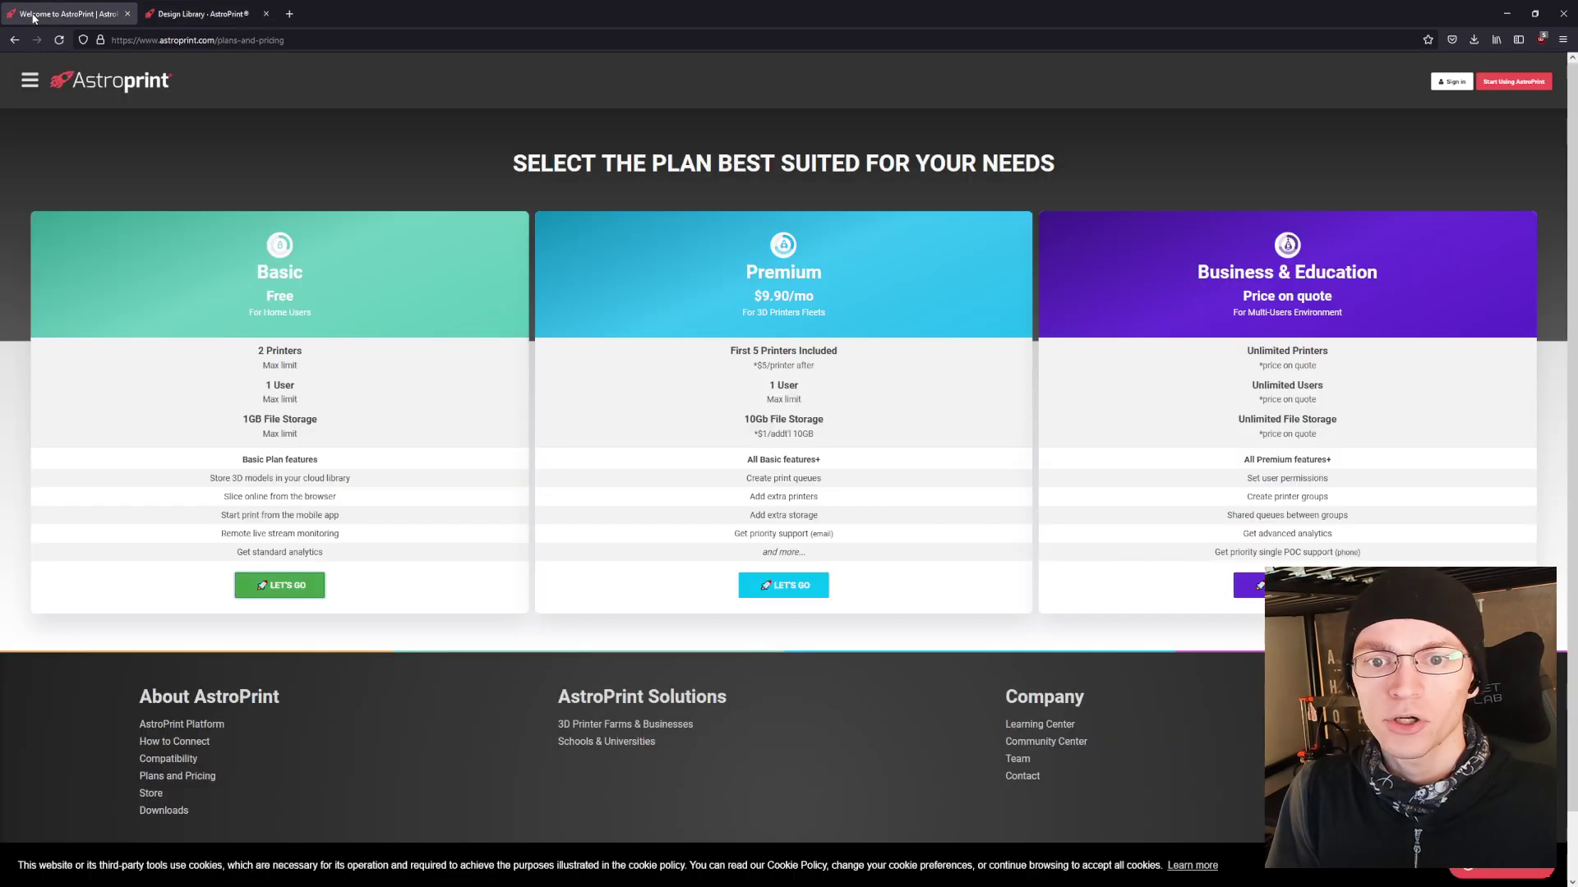
View AstroPrint's plans and pricing page, then return to the Design Library's AstroKey.stl design.
left_click(24, 11)
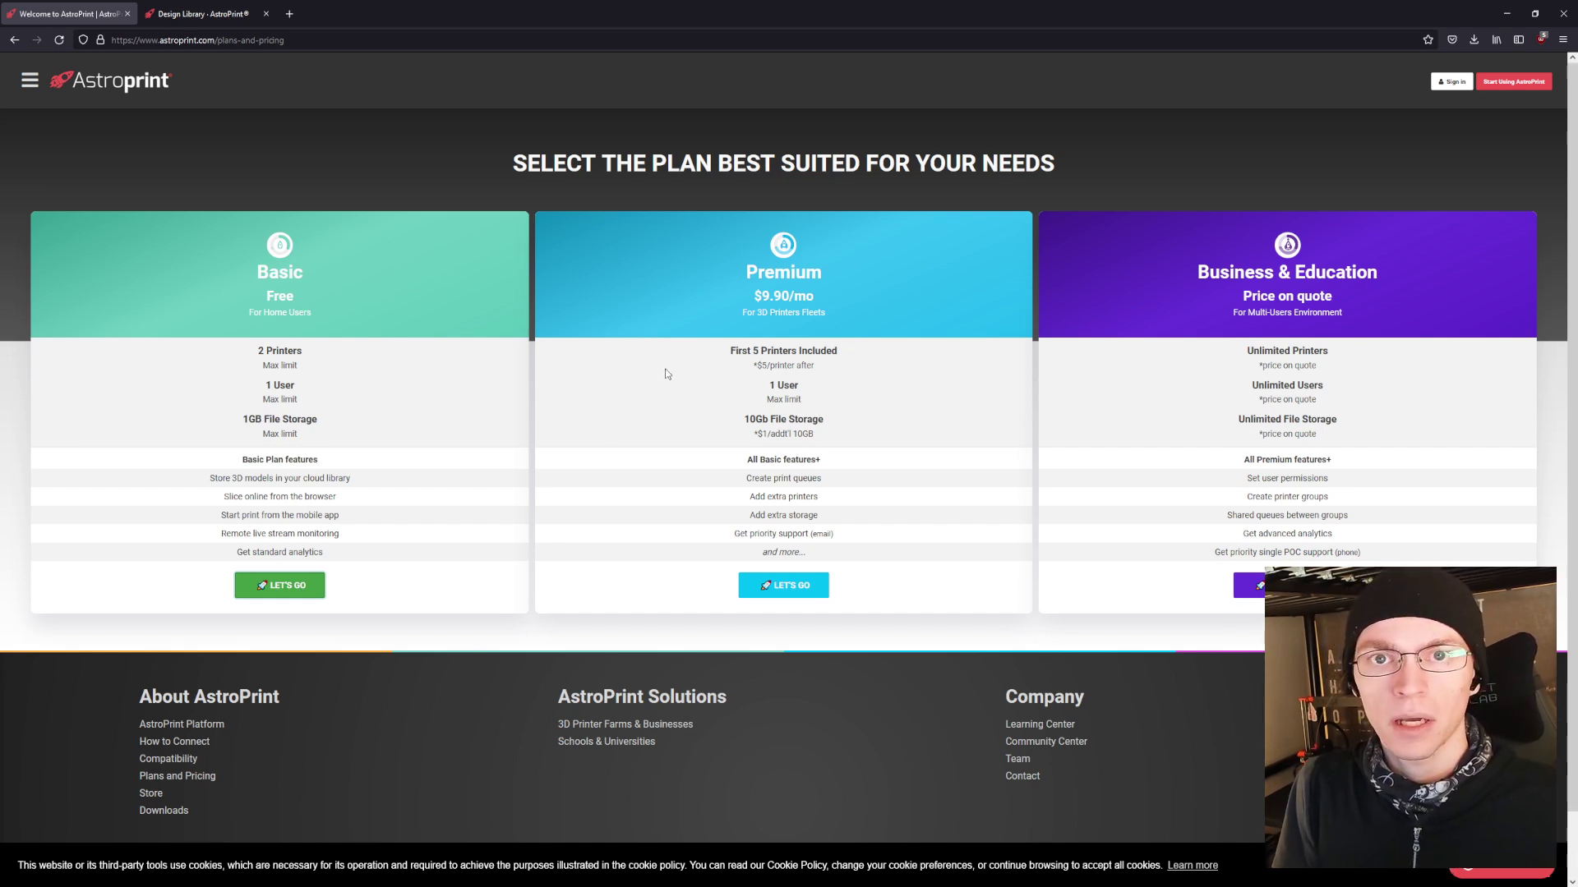
left_click(200, 17)
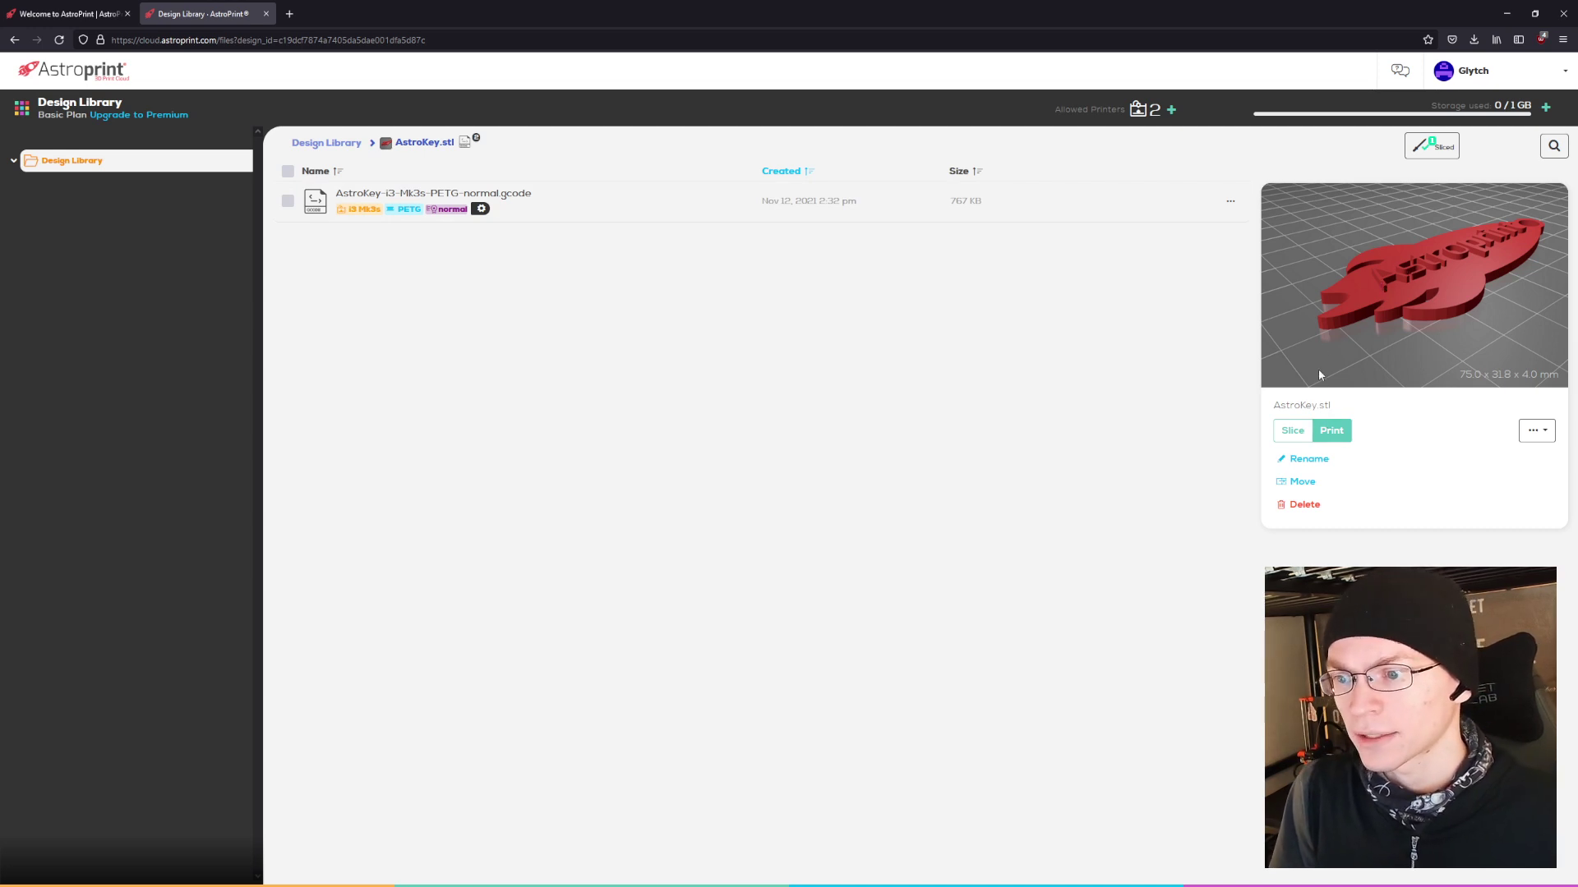
Open the AstroKey slicing options and review the Advanced Slicer Settings.
left_click(1293, 431)
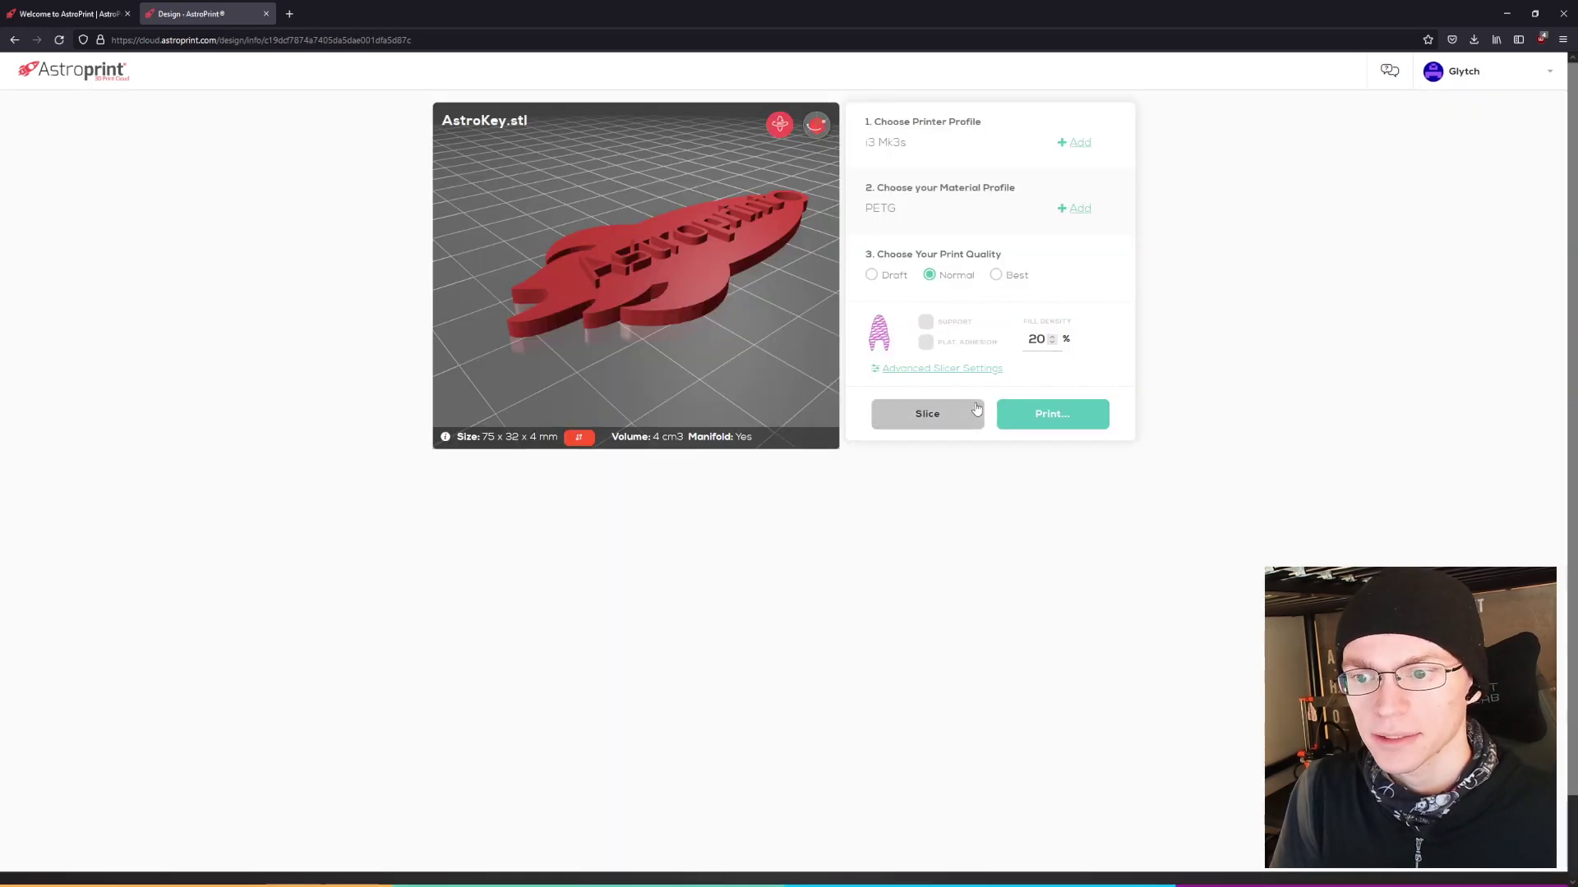
left_click(954, 371)
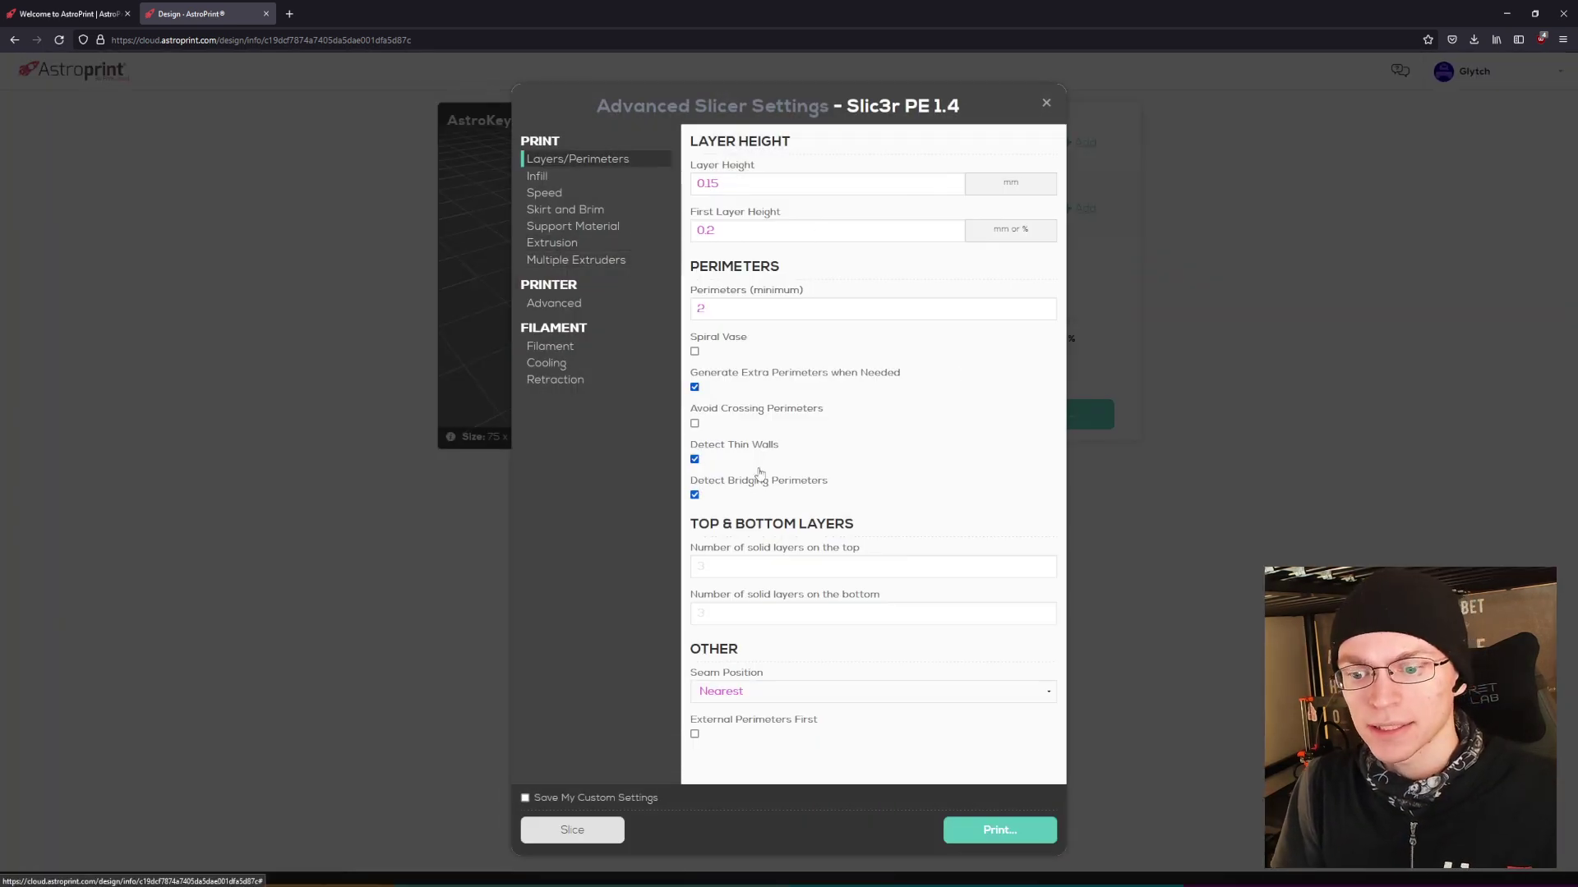
left_click(1046, 101)
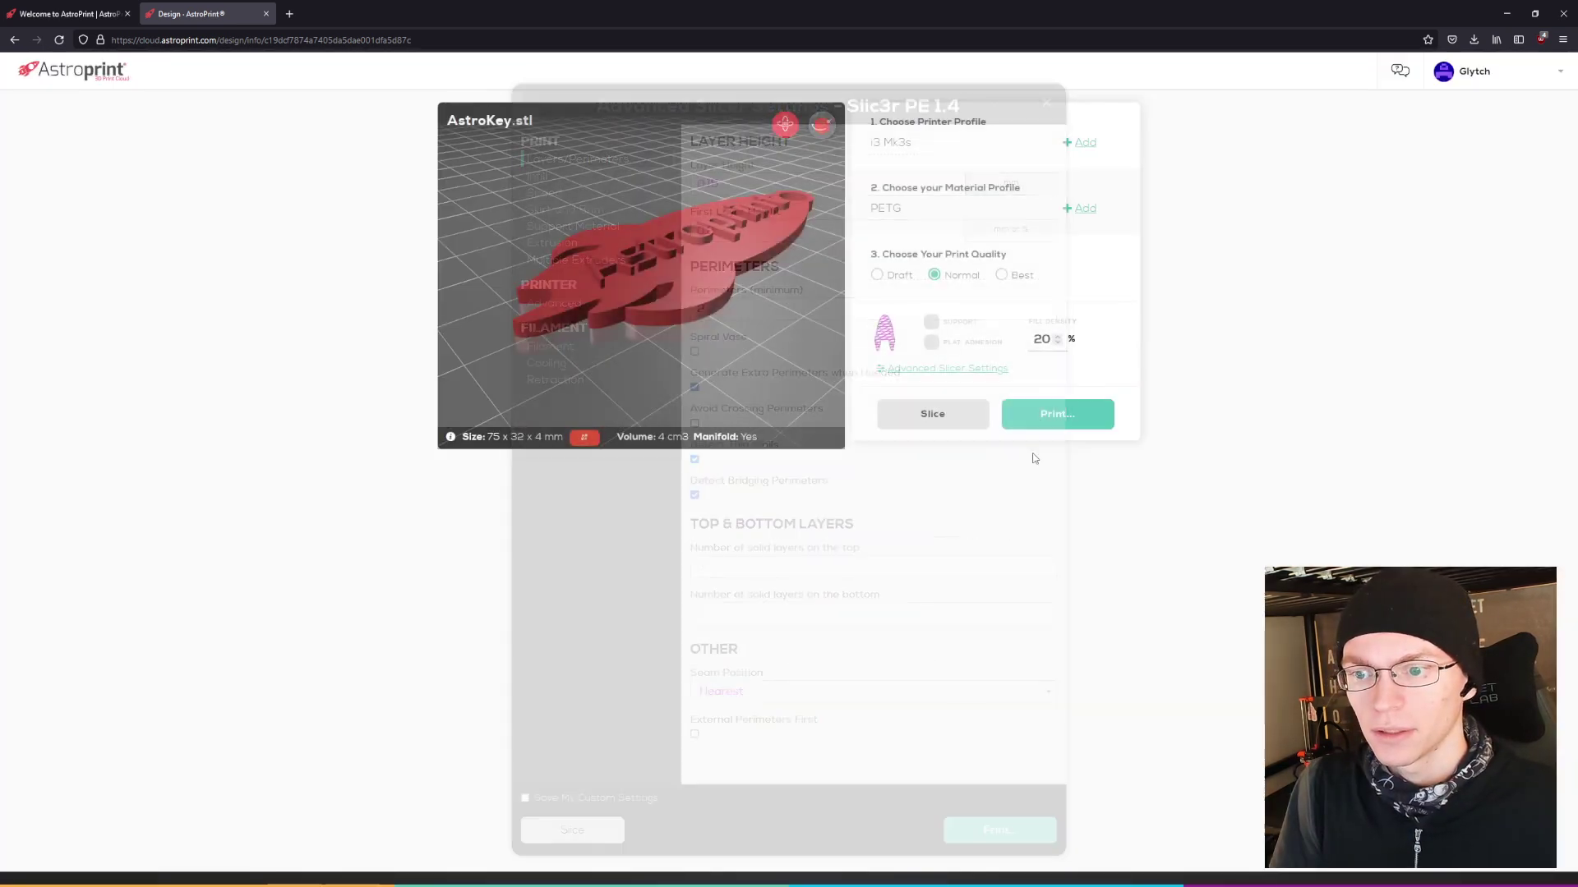
Try Print Now, dismiss the no-printers-online notice, and slice to save the i3 Mk3s PETG normal gcode.
left_click(1093, 408)
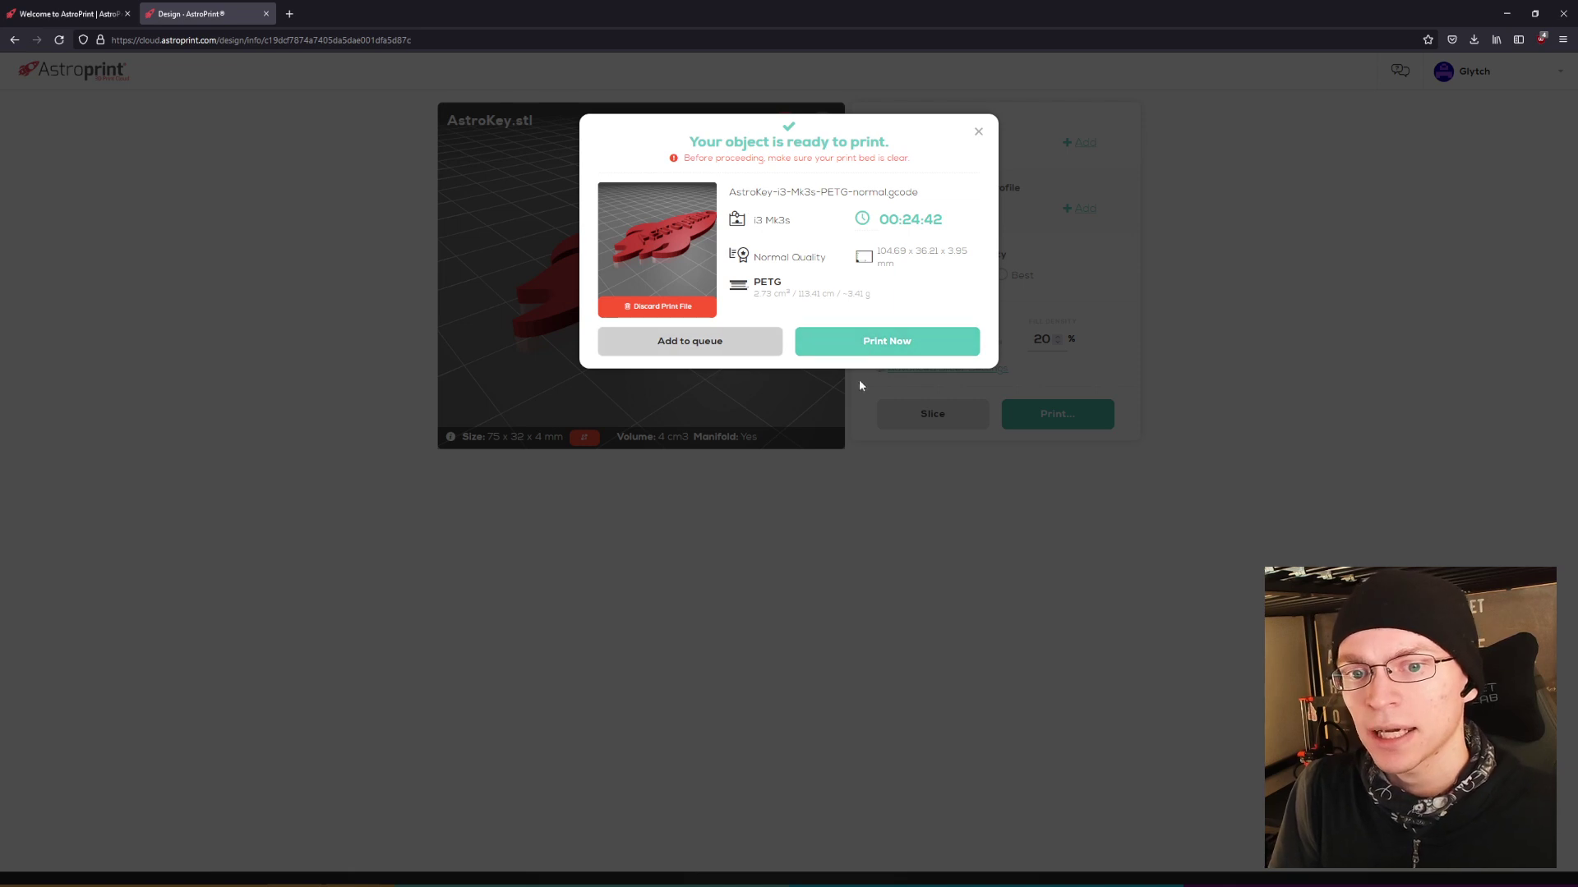
left_click(839, 342)
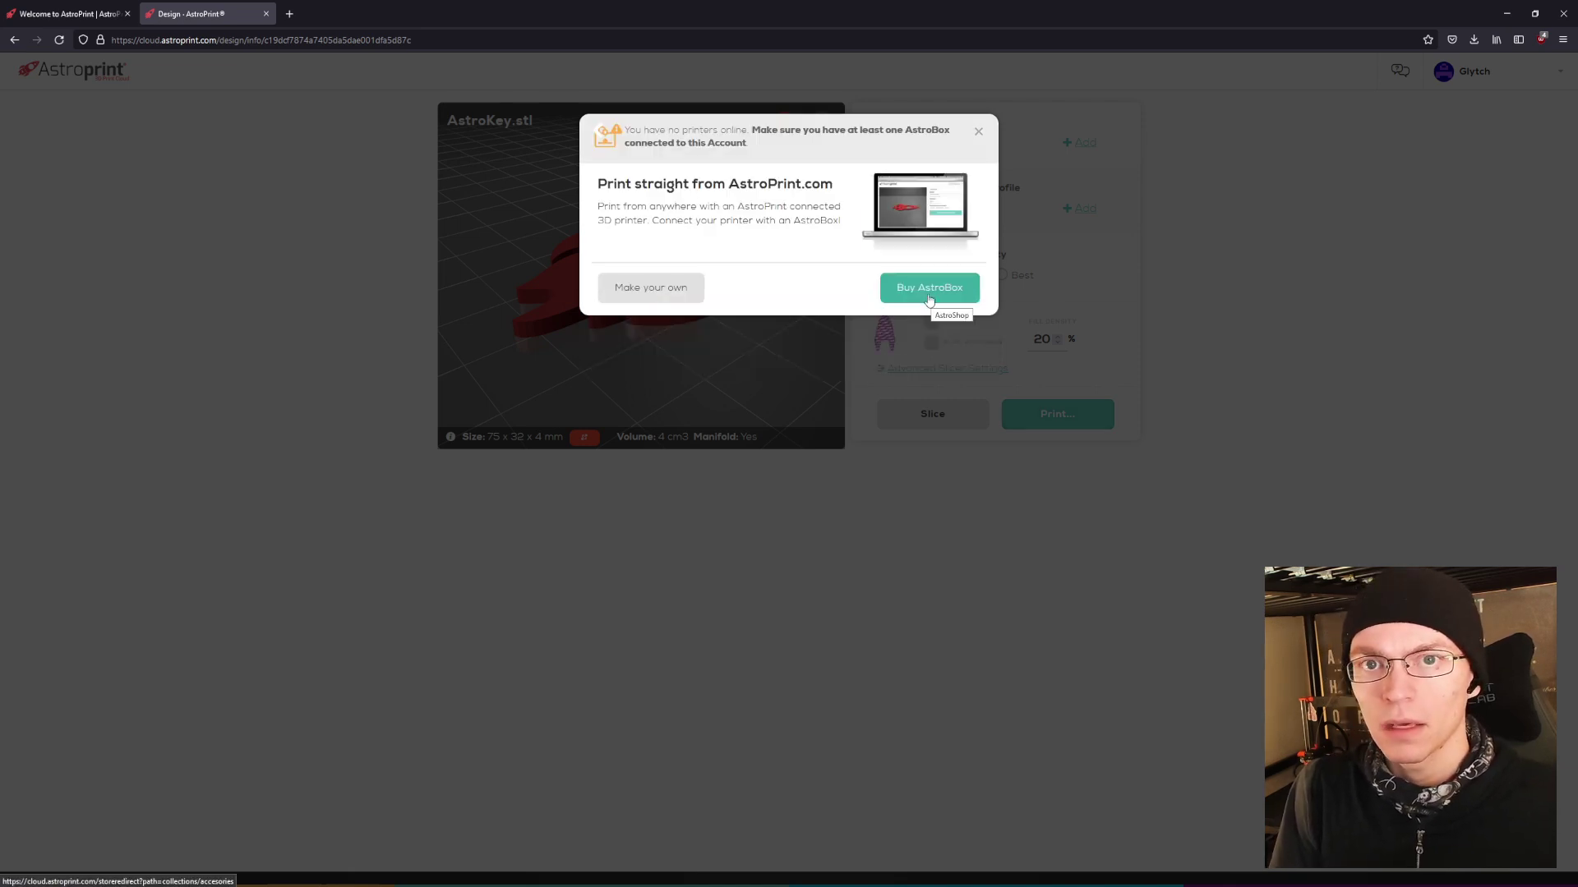
left_click(978, 133)
left_click(932, 423)
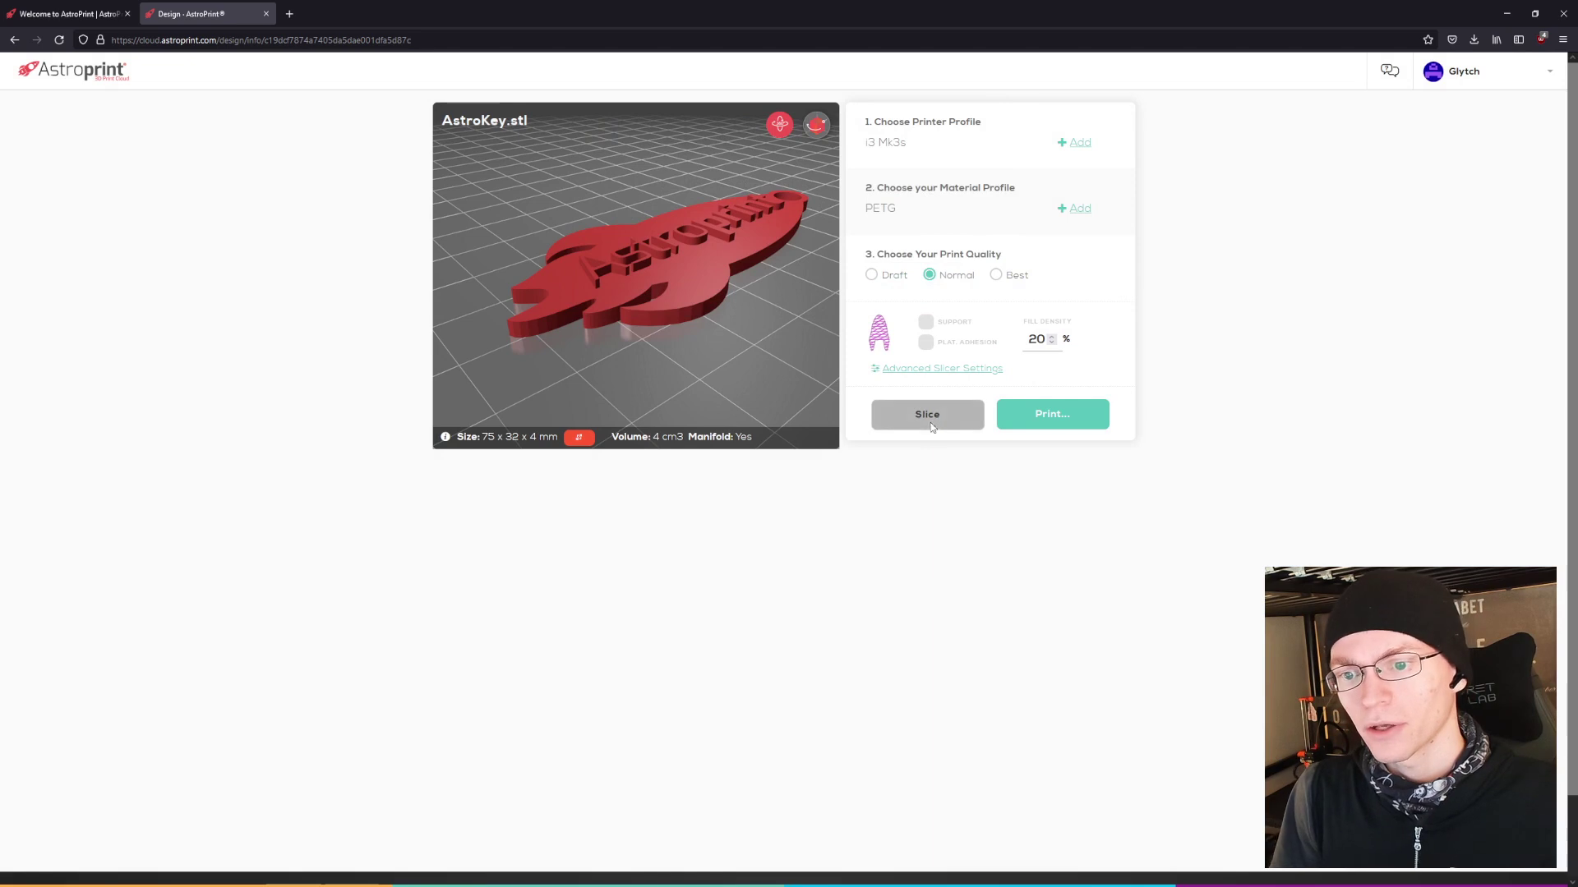
Select the AstroKey gcode file and open its actions menu with Preview, Download and Delete.
left_click(1231, 203)
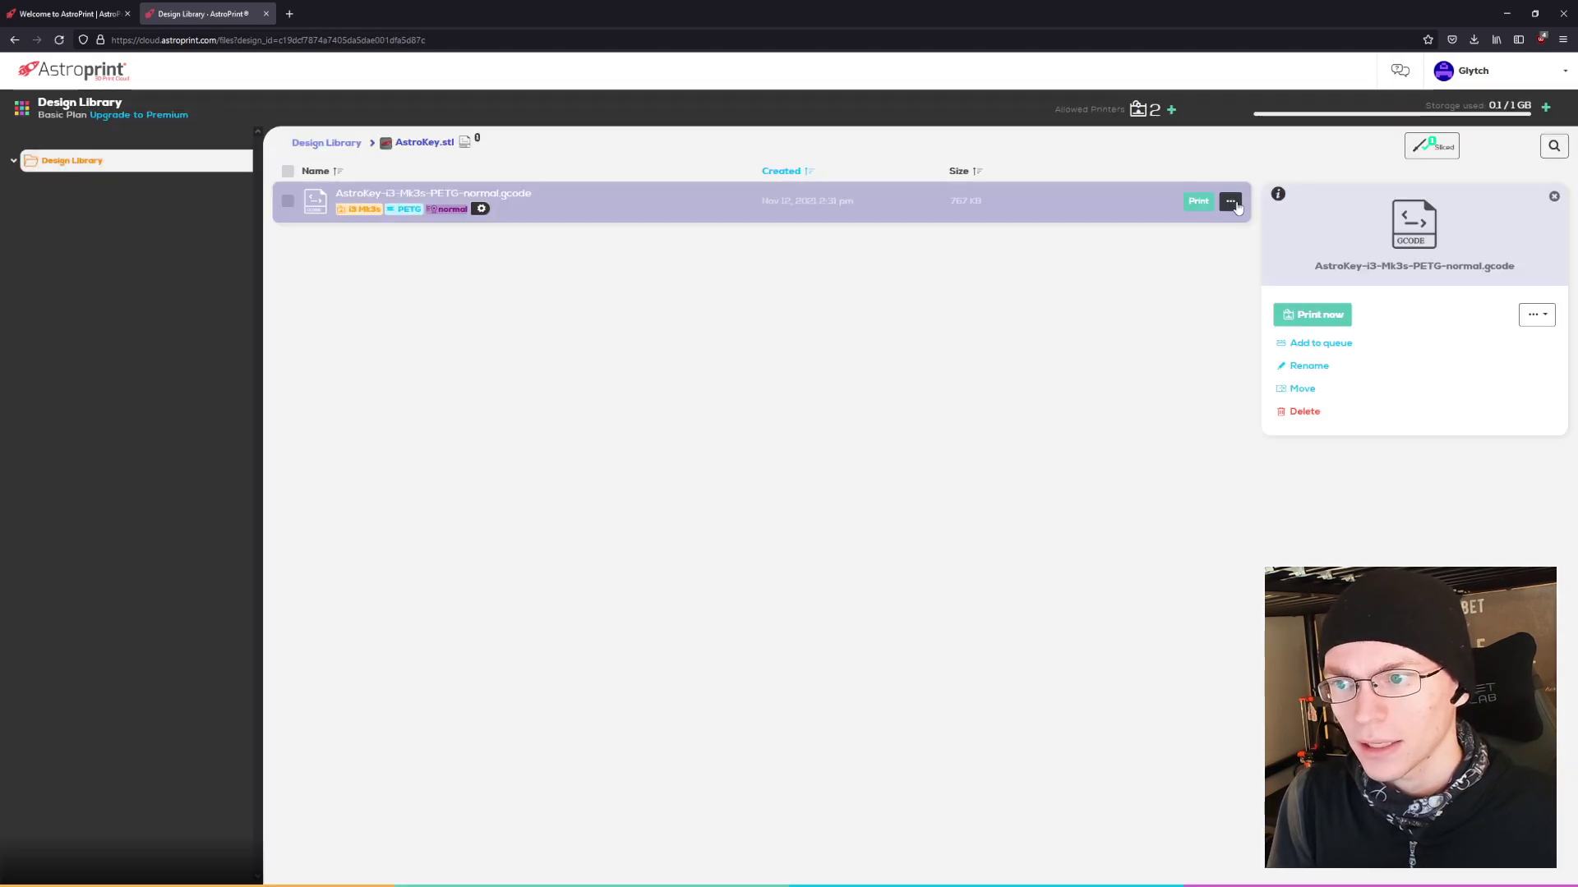
left_click(1231, 203)
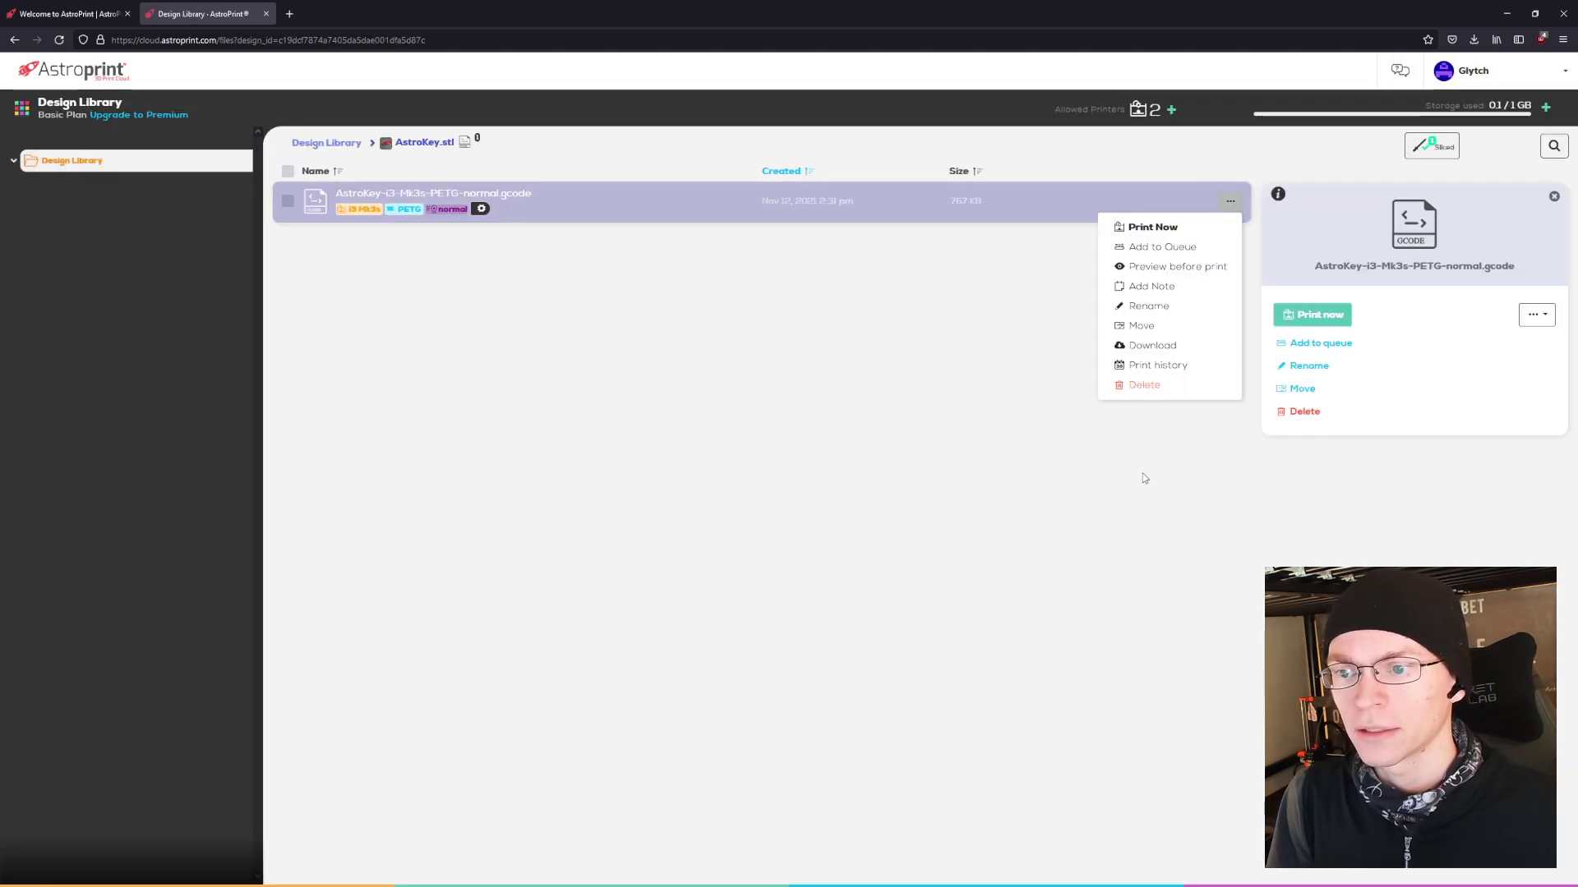